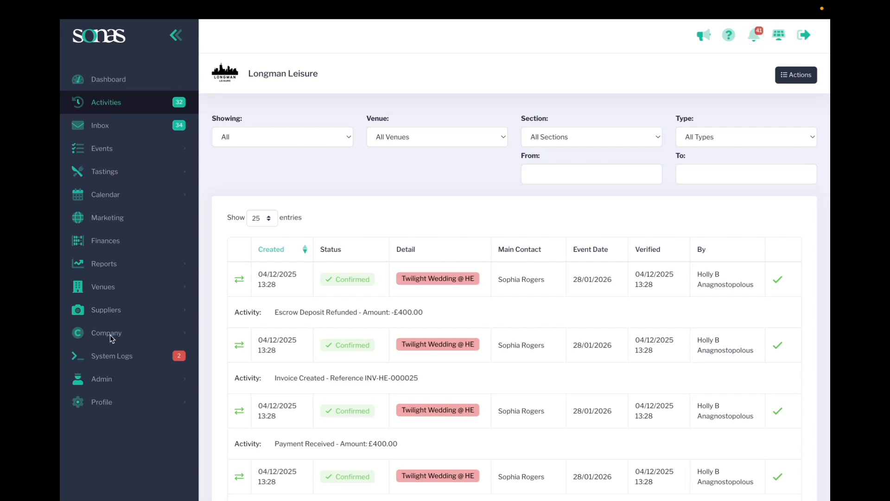
- Open the company's payment plans and start adding a new payment plan
click(110, 334)
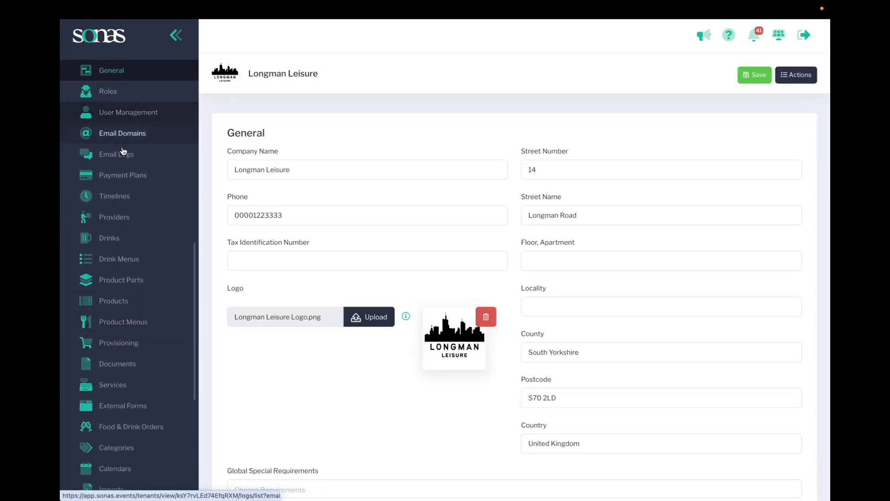
click(130, 181)
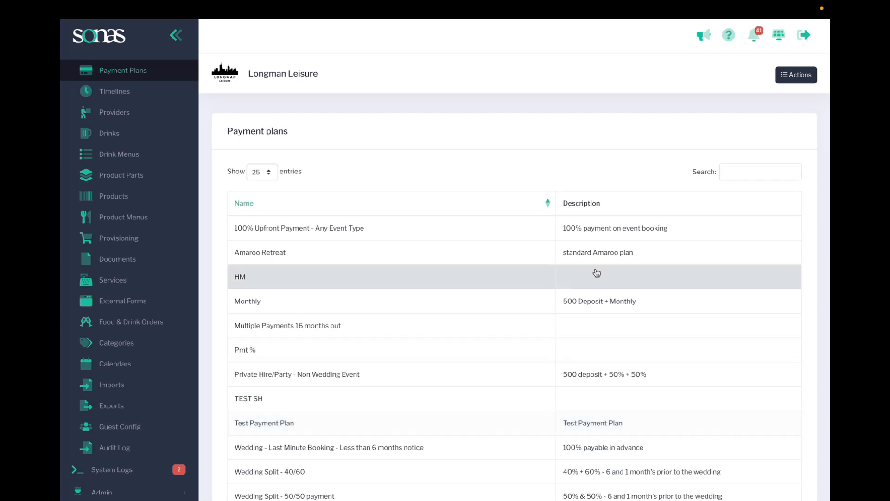
click(793, 80)
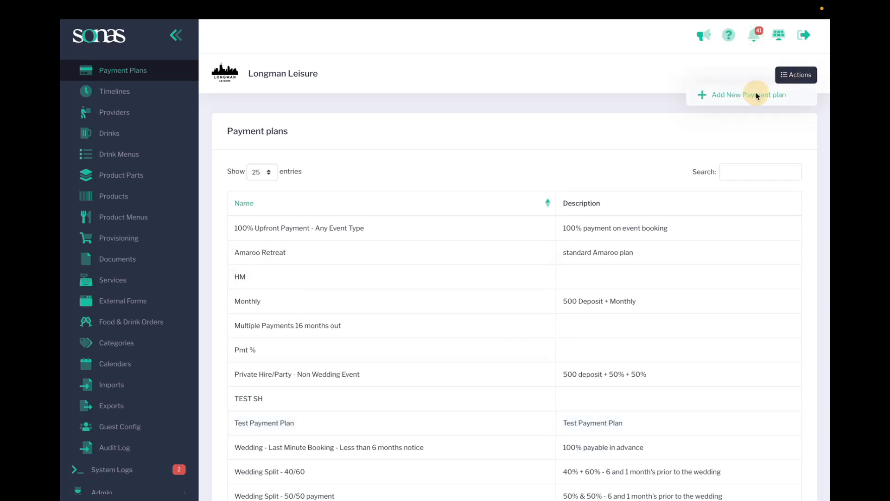
click(755, 94)
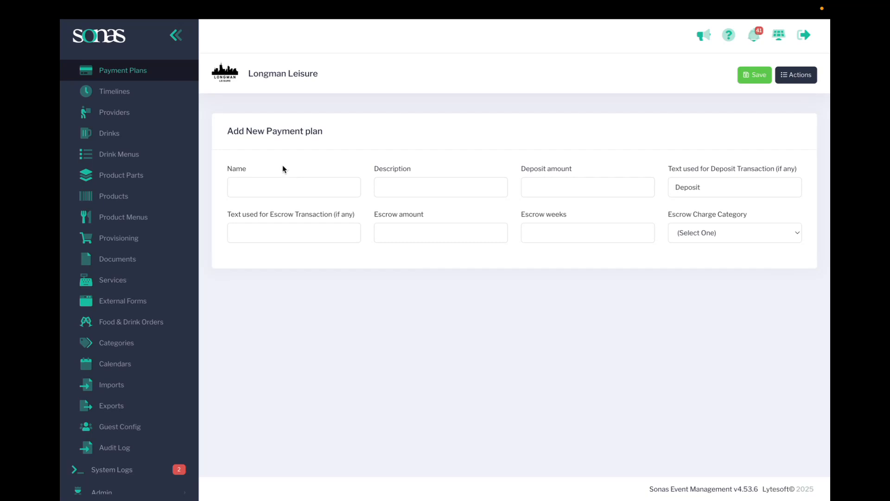
- Name the payment plan "Standard Wedding" and describe it as "deposit + 3 pmts"
click(246, 191)
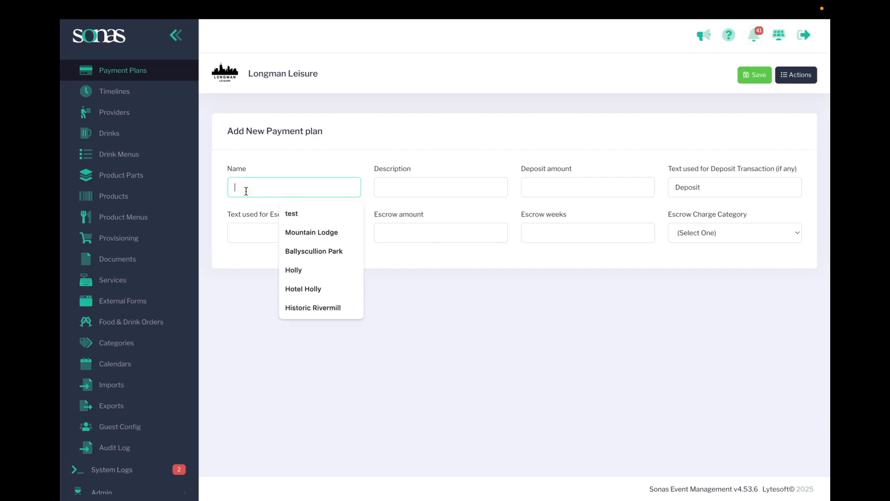
text(Standard Wedding)
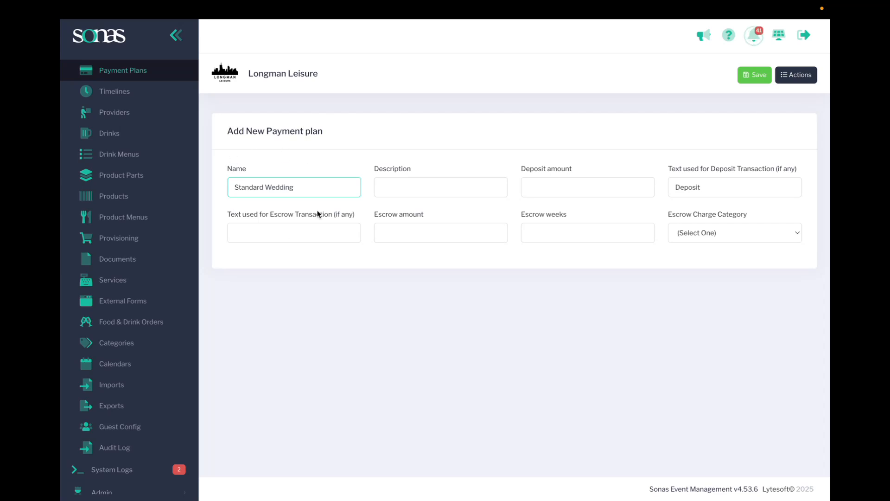
click(405, 188)
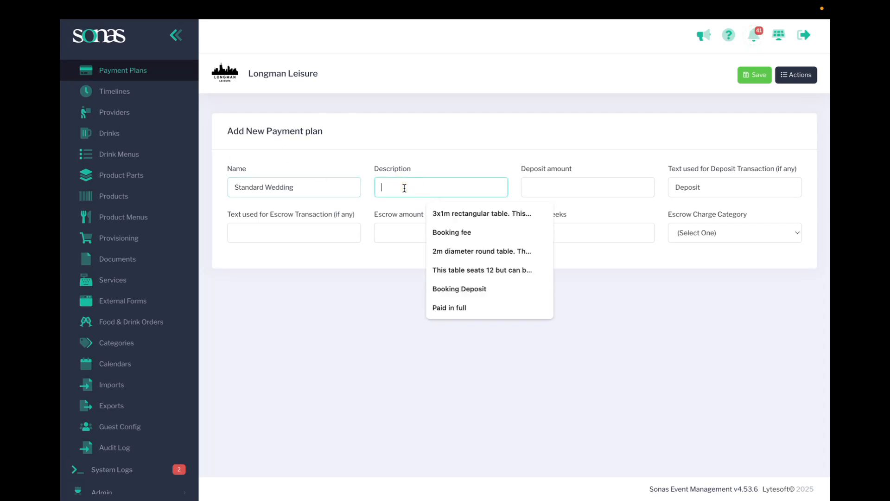
text(dep)
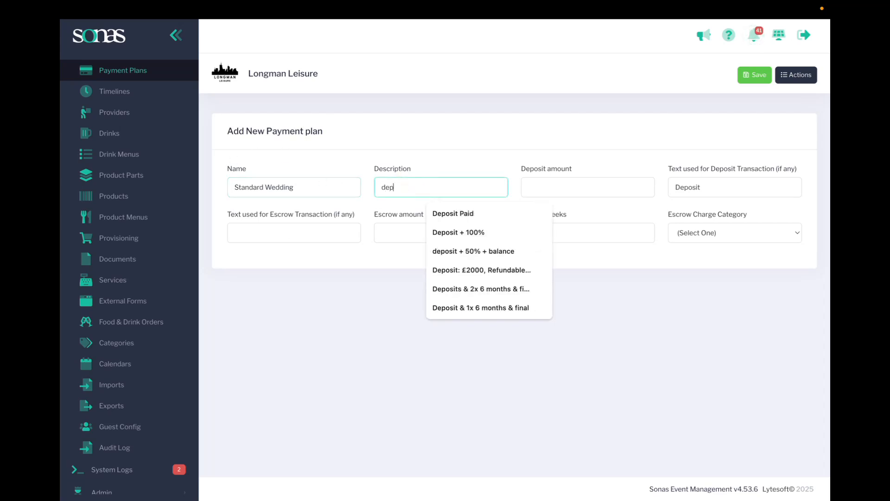
text(osit +)
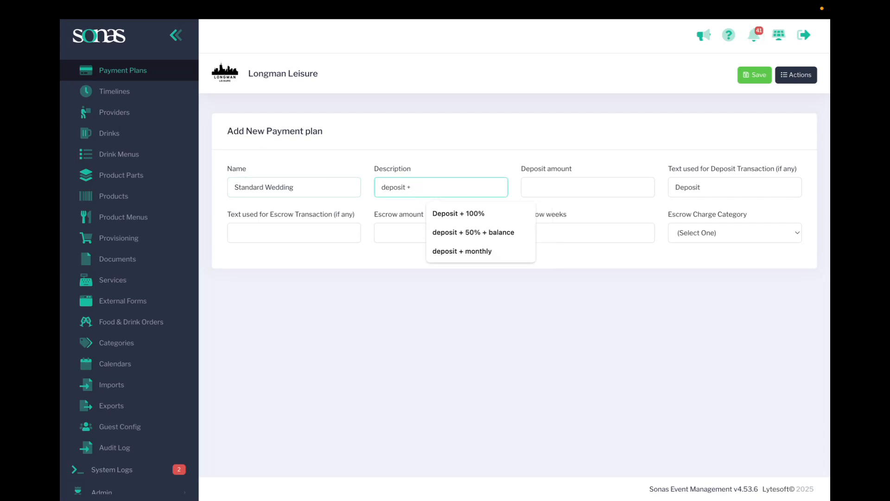
text( 3 pmts)
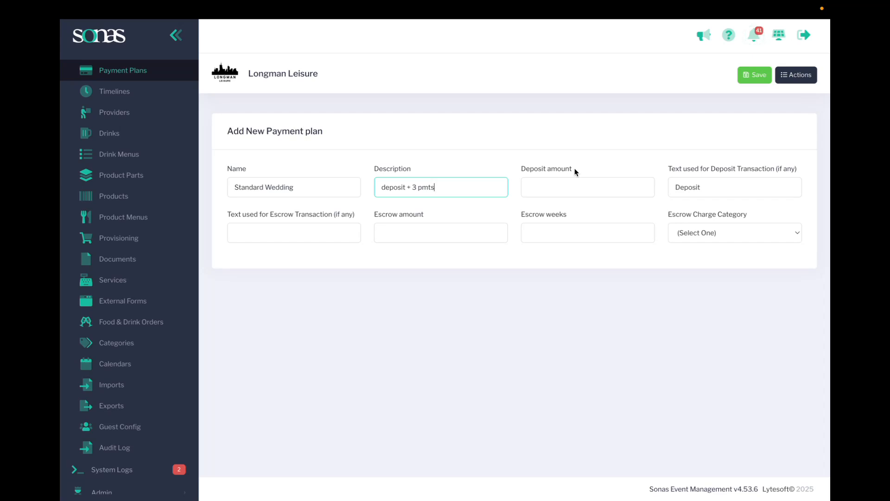
- Set the deposit amount to 1500 and the deposit transaction text to "Deposit, non-refundable"
click(570, 184)
text(1)
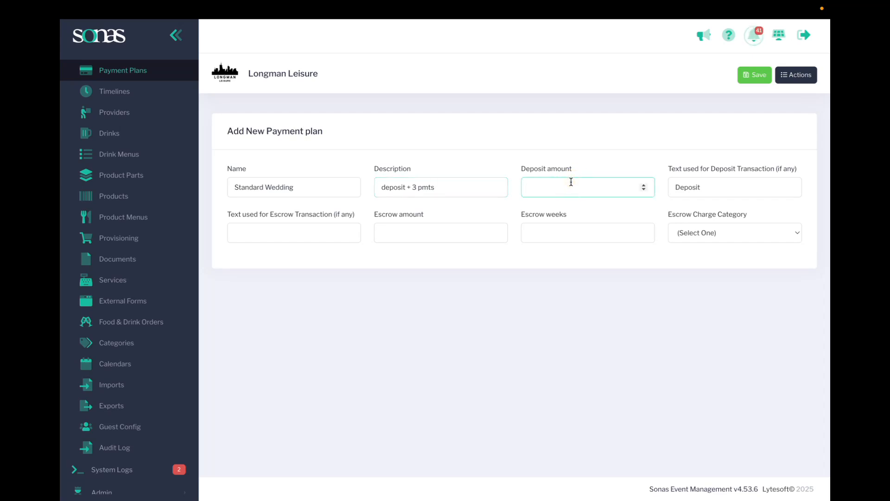
text(500)
click(596, 135)
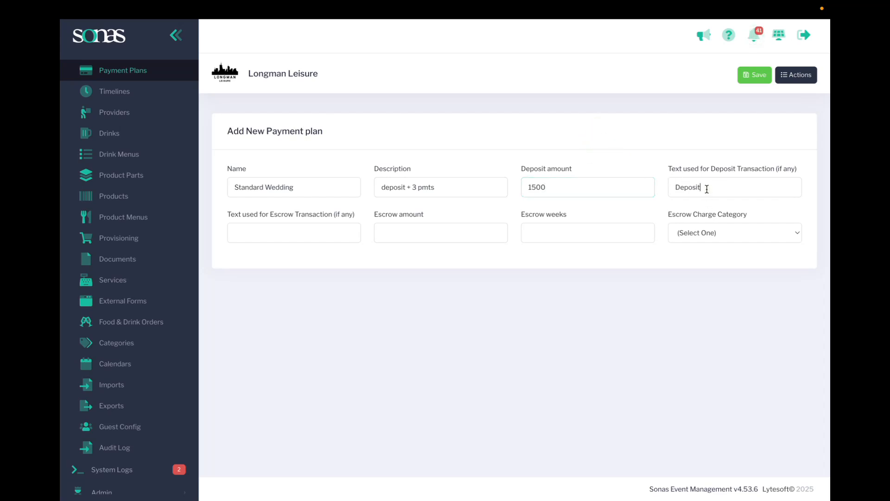
drag(704, 188, 649, 178)
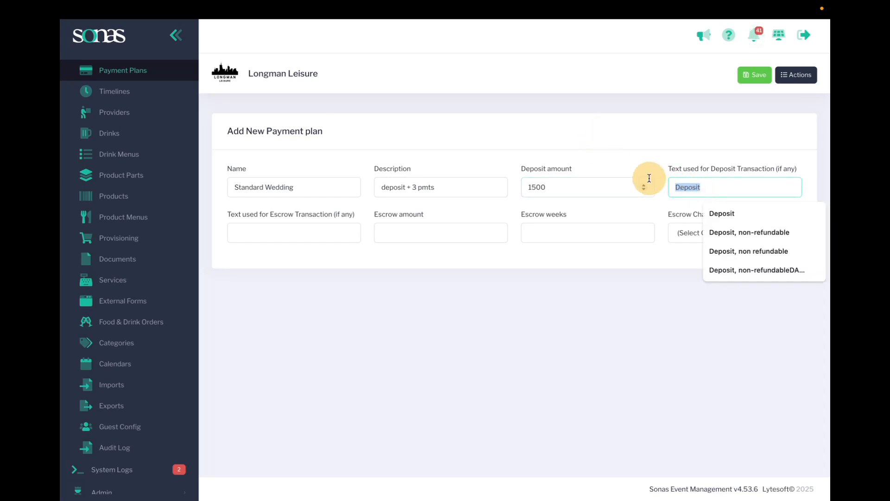
click(736, 230)
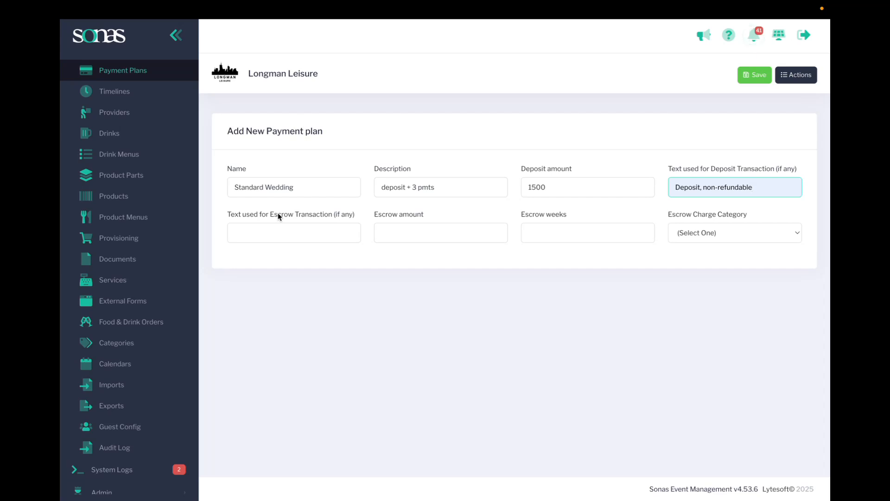
- Set the escrow transaction text to "Security Deposit" and the escrow amount to 1000
click(262, 233)
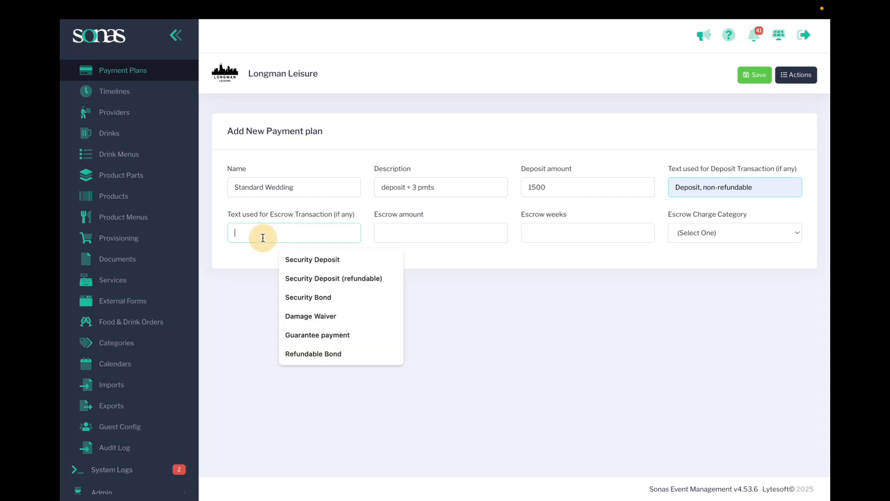
click(288, 263)
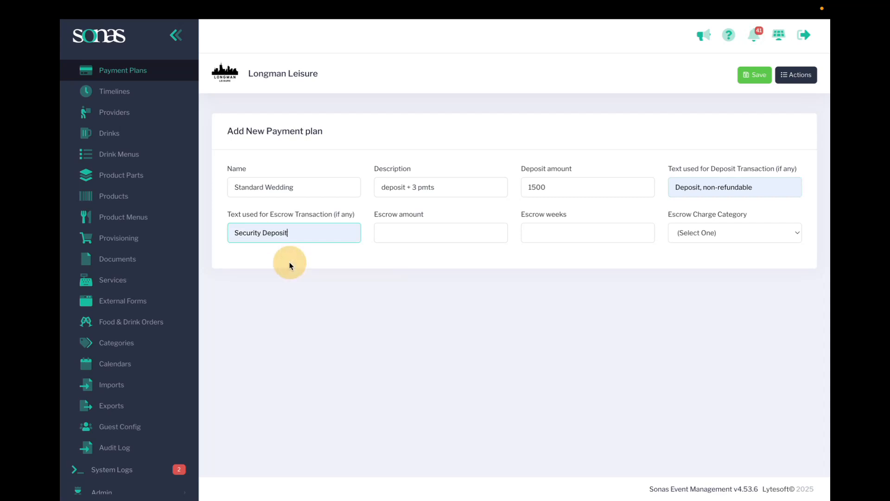
click(408, 235)
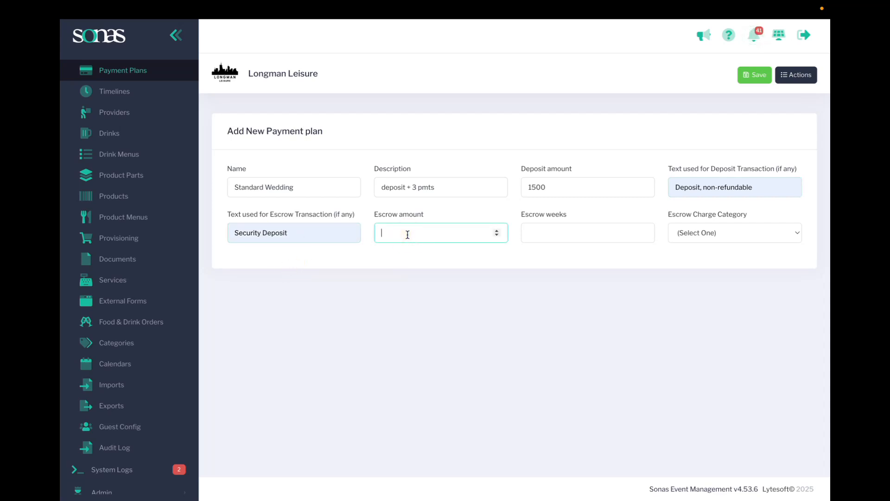
text(1000)
click(429, 259)
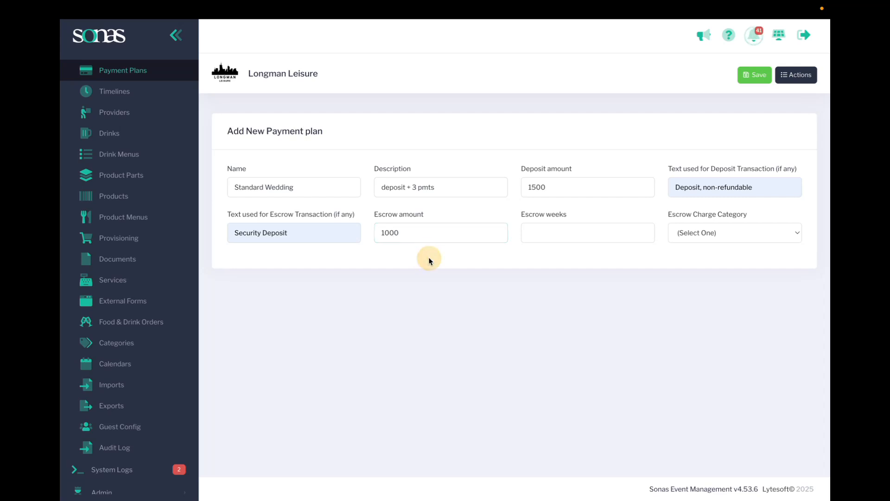
- Set the escrow weeks to 16 and the escrow charge category to Tax Exempt, and save the payment plan
click(566, 231)
text(16)
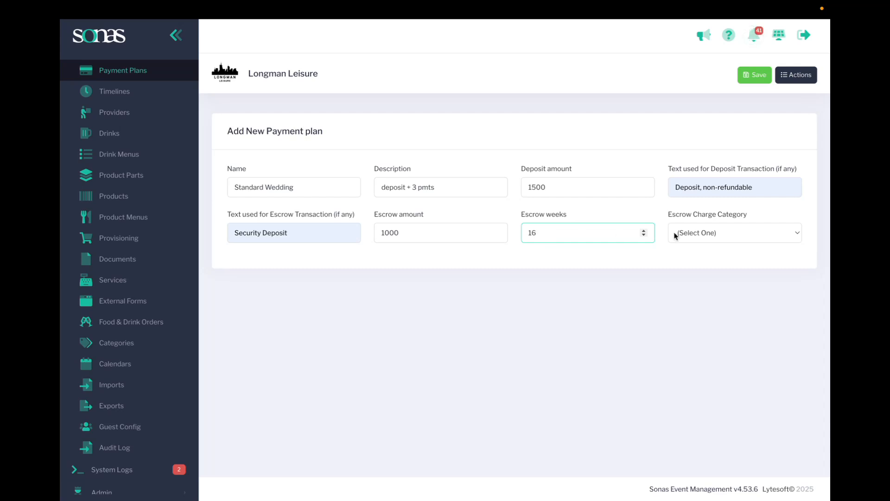
click(736, 234)
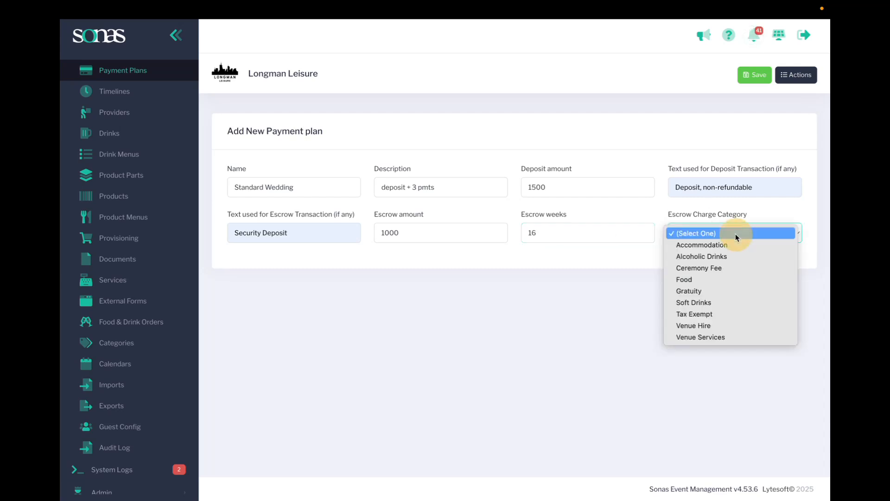
click(709, 314)
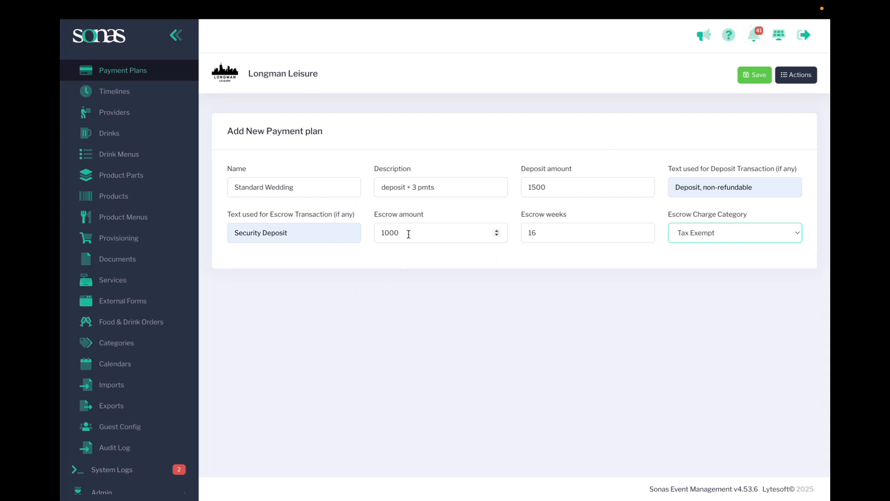
click(747, 76)
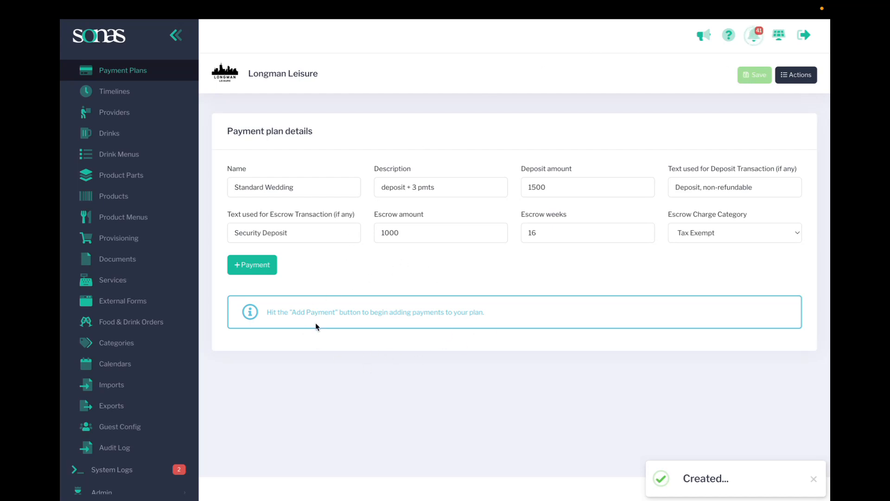
- Add a payment to the plan with Single Payment as its payment type
click(268, 267)
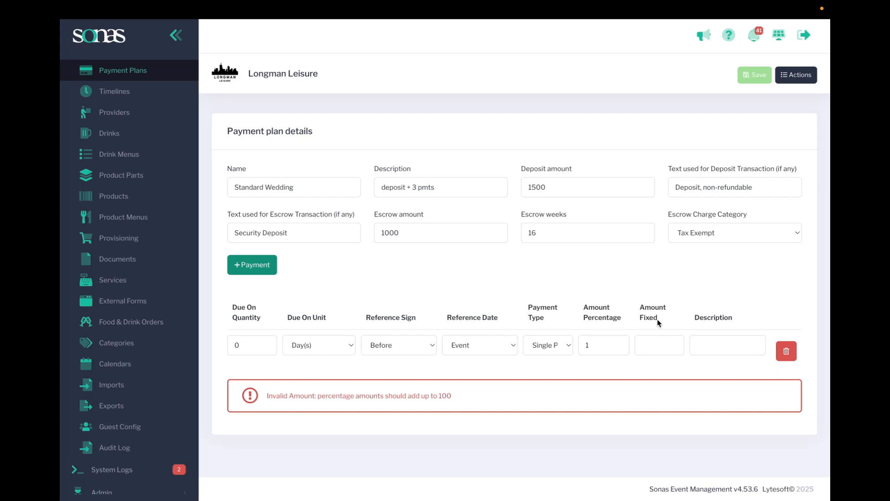
click(547, 346)
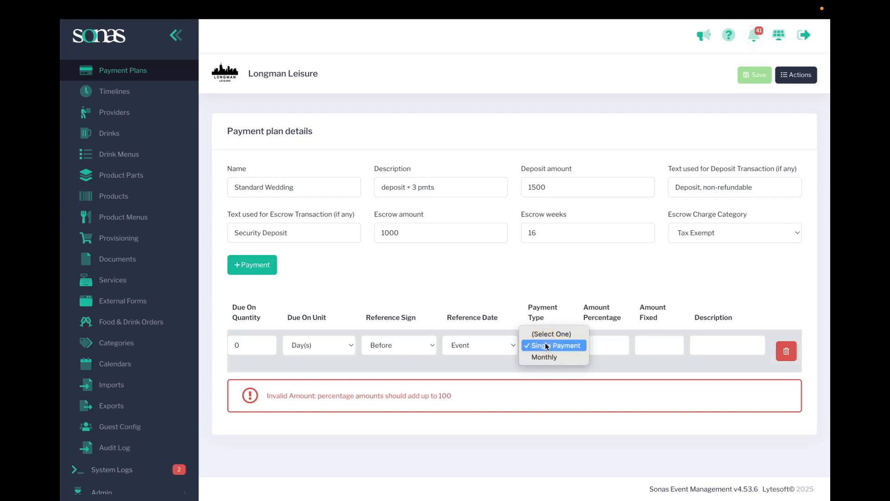
click(546, 346)
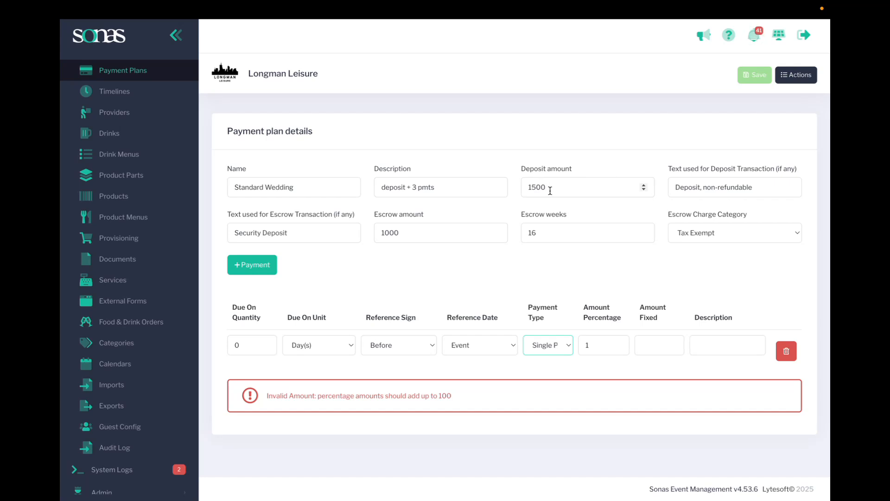
- Set the plan's deposit amount to 0 and clear the text used for the deposit transaction
drag(549, 188, 497, 185)
key(BackSpace)
drag(761, 184, 672, 181)
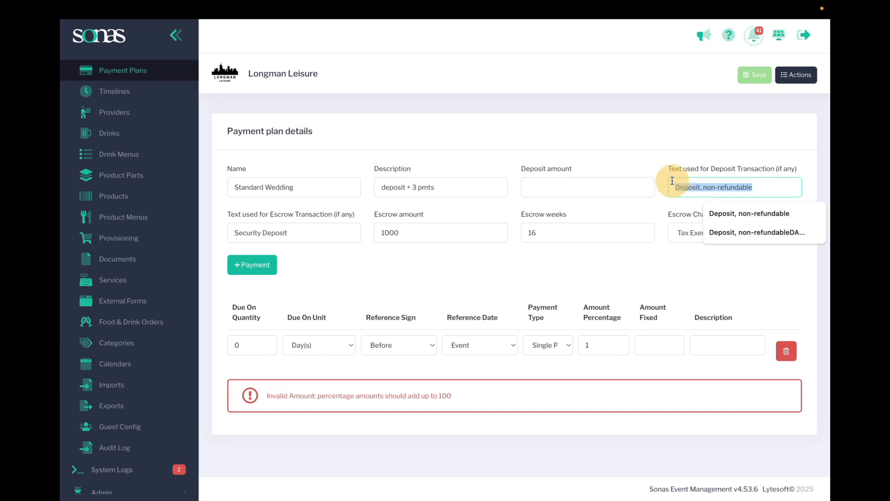
key(BackSpace)
click(639, 185)
text(0)
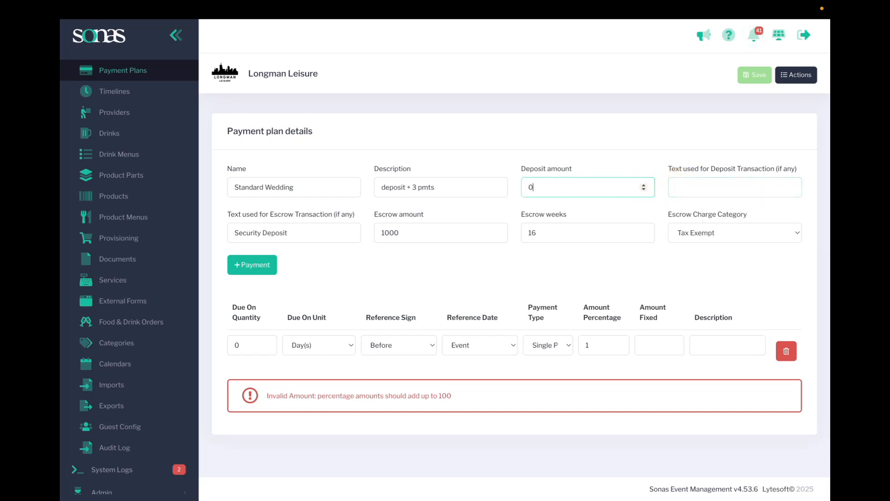
click(641, 149)
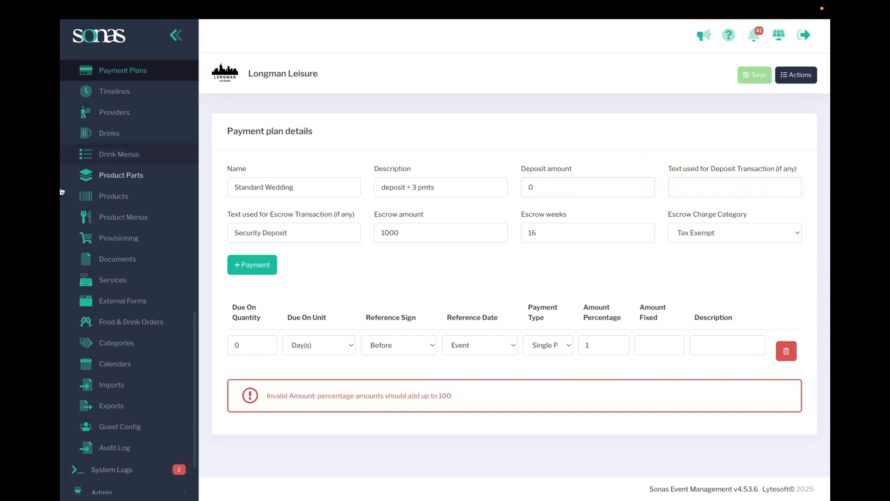
- Make the payment due after the booking by setting its reference sign to After and its reference date to Booking
click(249, 350)
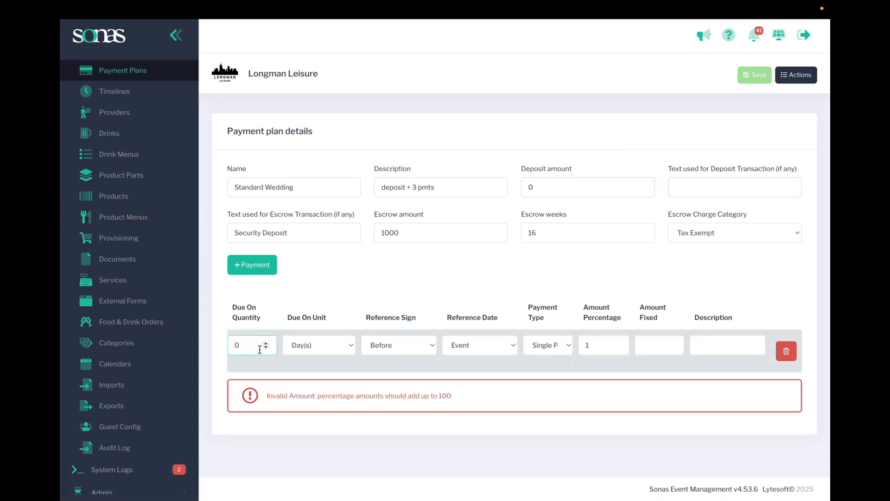
click(392, 348)
click(392, 356)
click(477, 348)
click(478, 331)
- Set the payment's amount percentage to 15 and its description to "Booking Fee"
click(592, 345)
text(15)
click(745, 277)
click(717, 343)
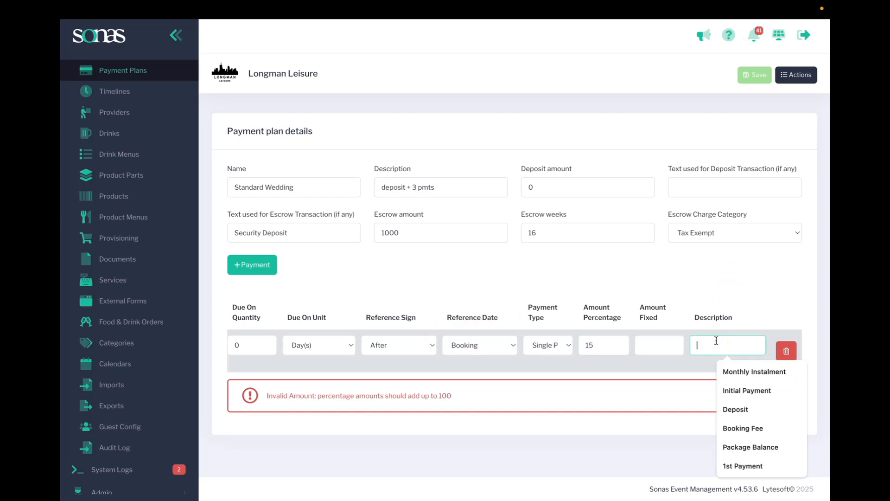
click(742, 428)
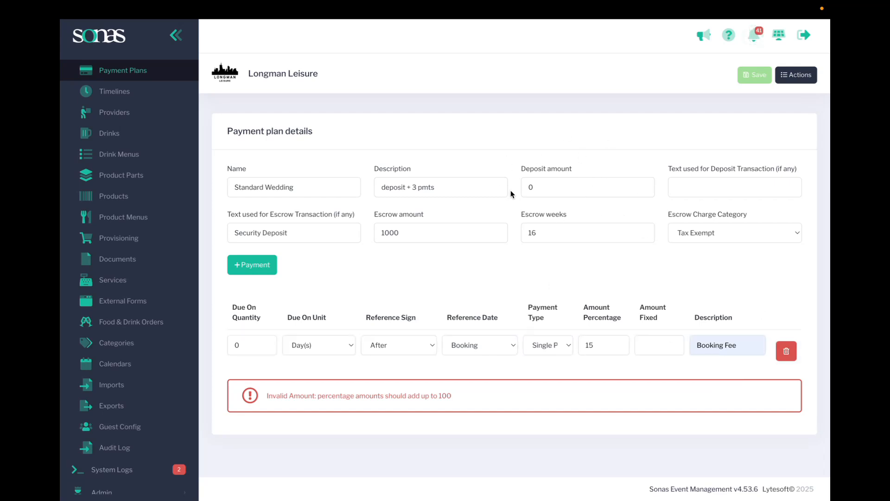
- Restore the plan's deposit amount of 1500 and the deposit transaction text "Deposit, non-refundable"
click(532, 184)
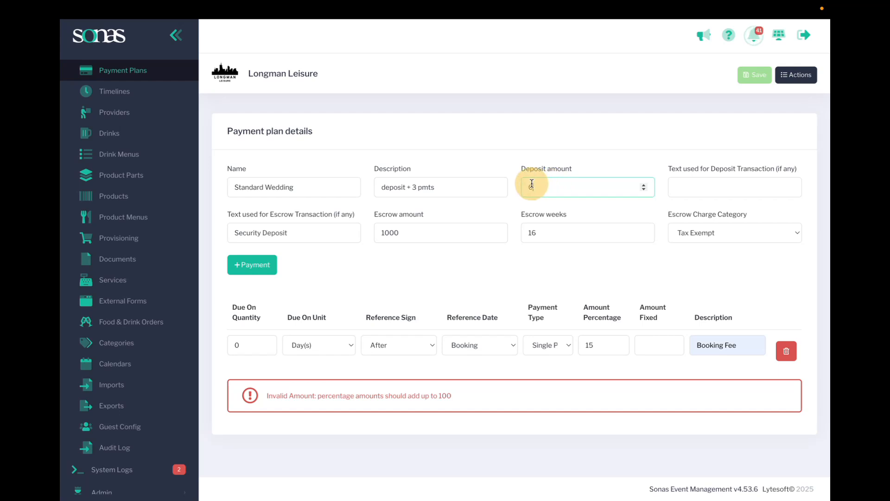
key(BackSpace)
text(1500)
click(731, 185)
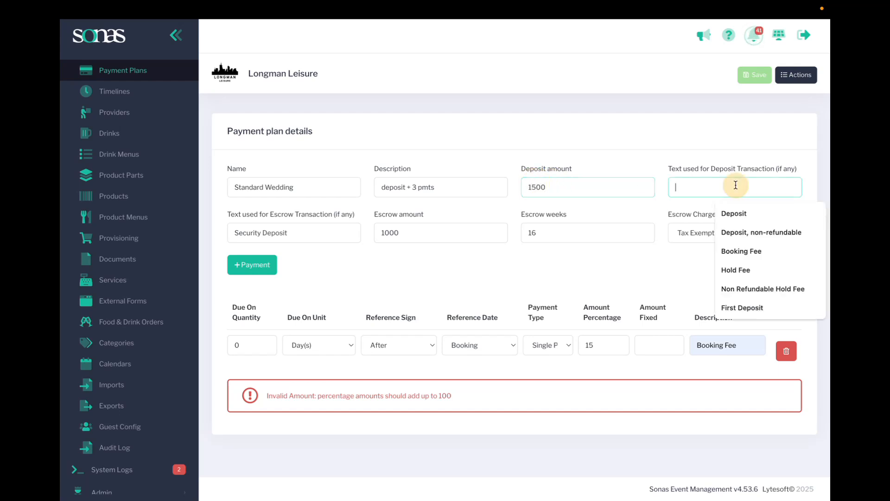
click(741, 230)
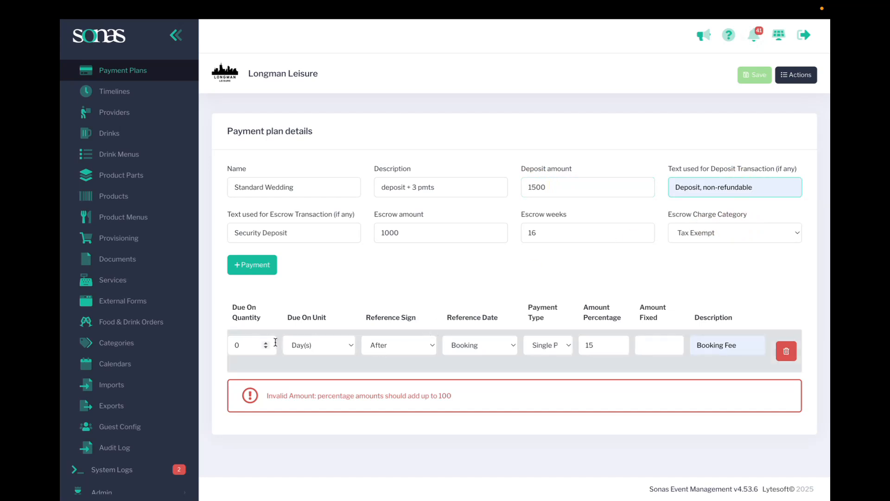
- Make the payment due 12 months before the event, changing its quantity, unit, reference sign and reference date
click(254, 343)
drag(253, 343, 209, 346)
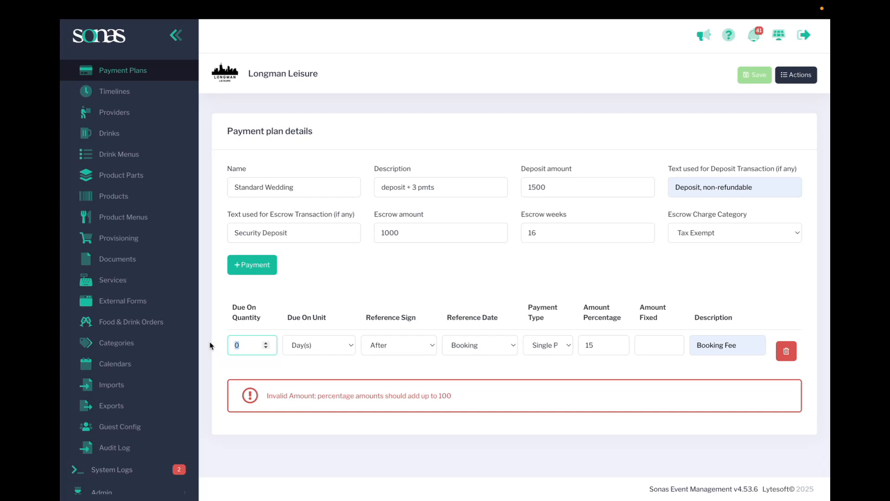
text(12)
click(301, 348)
click(306, 367)
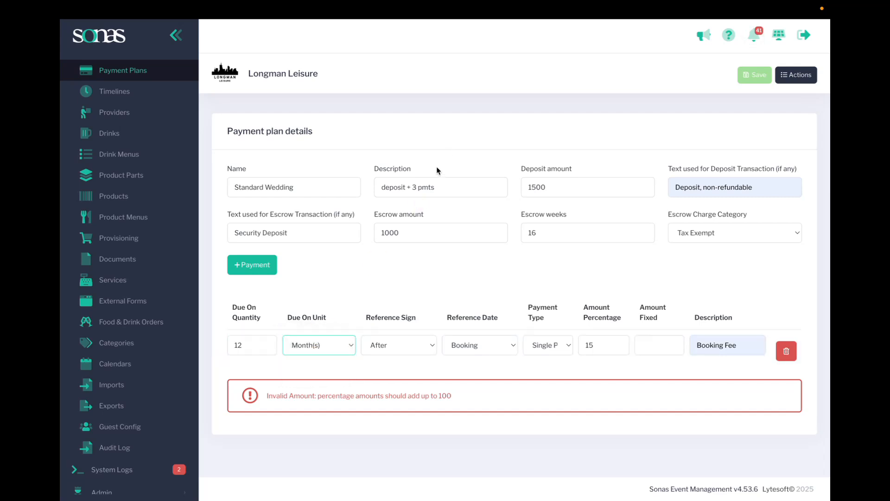
click(403, 343)
click(404, 337)
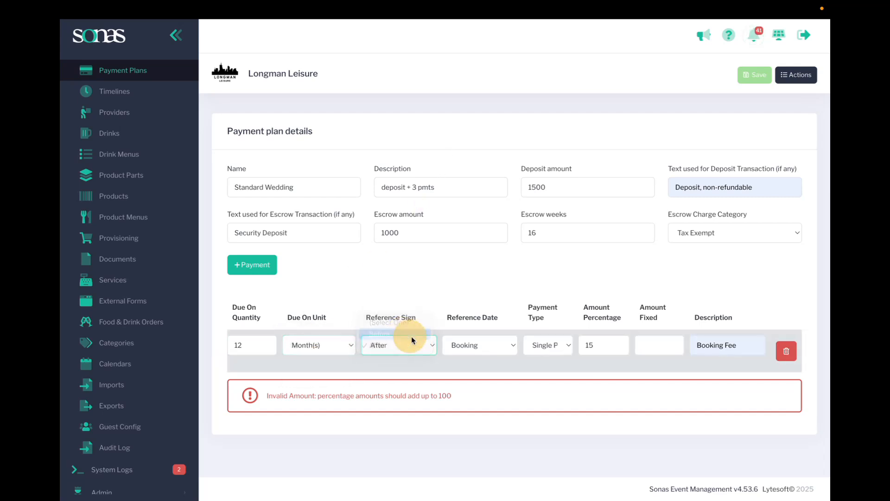
click(462, 345)
click(466, 357)
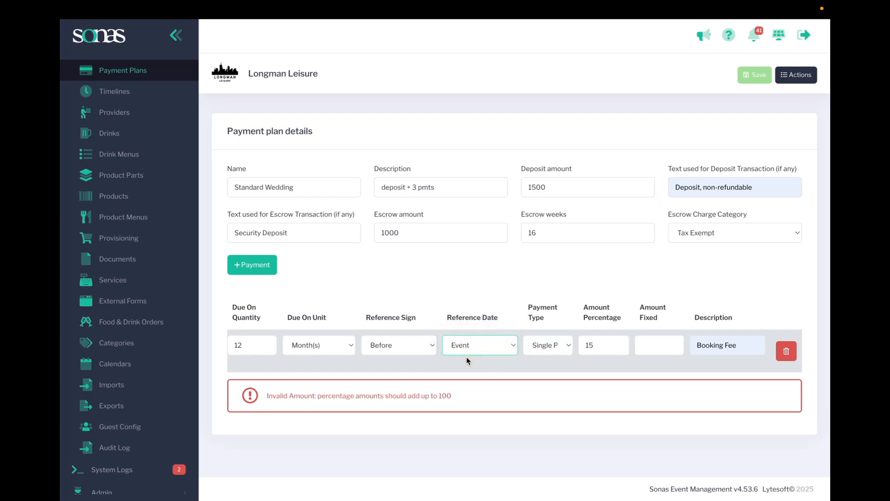
- Choose Single Payment as the payment type, set the amount percentage to 33 and the description to "Instalment 1"
click(563, 343)
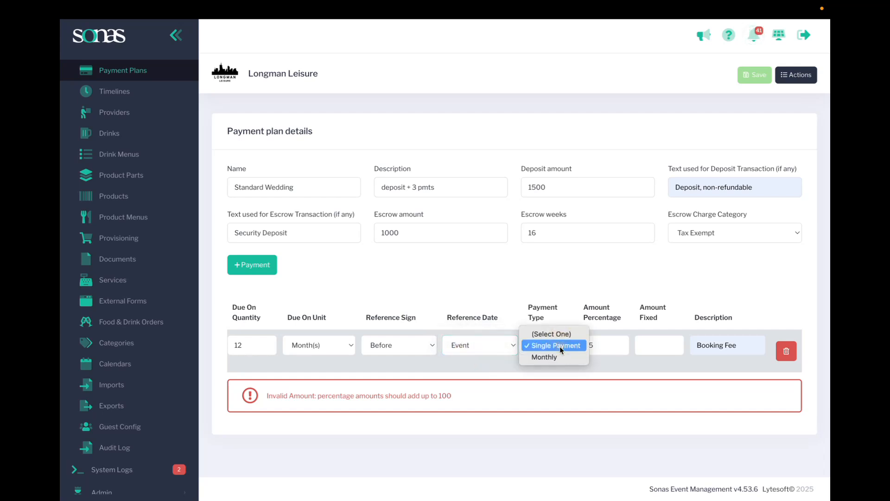
click(560, 346)
double_click(591, 346)
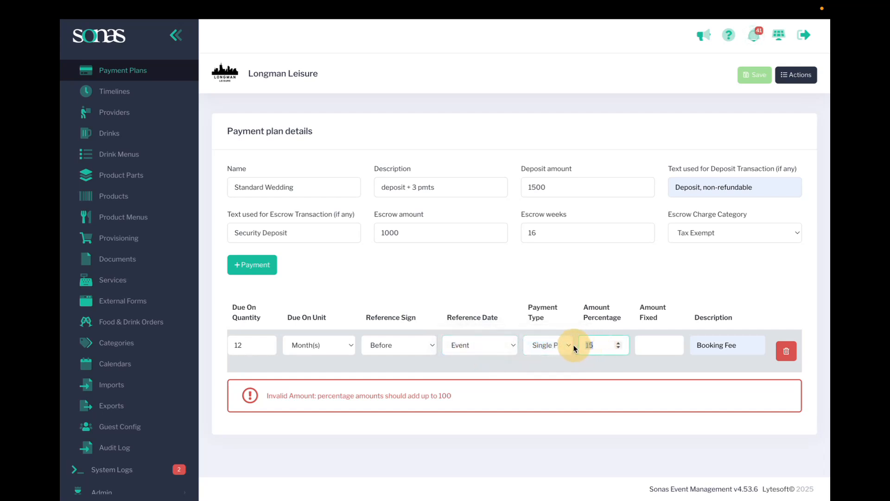
text(33)
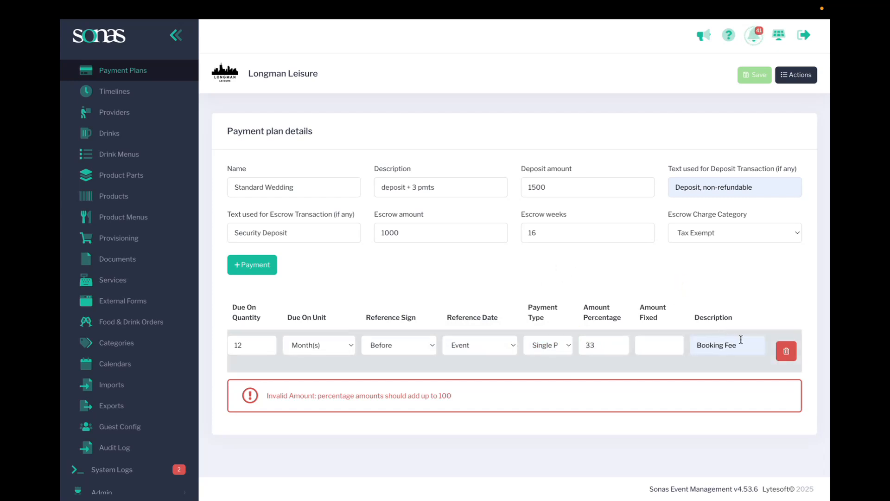
drag(740, 346, 697, 345)
text(Ins)
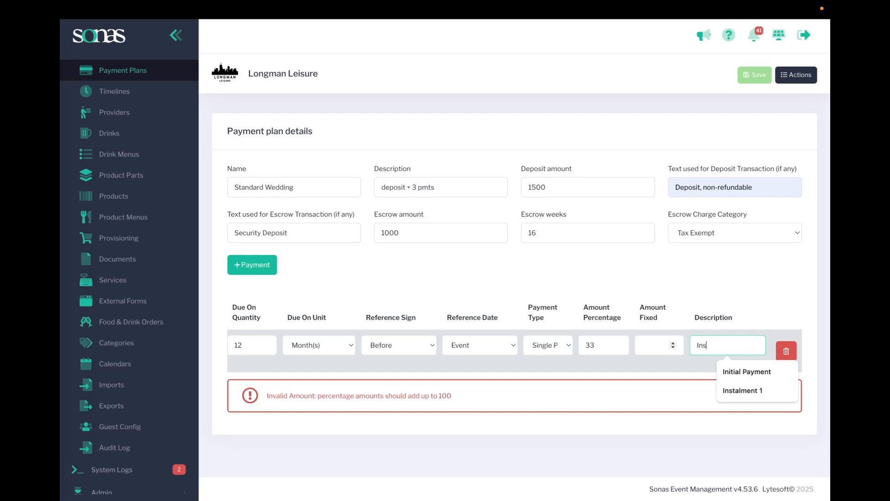
click(723, 390)
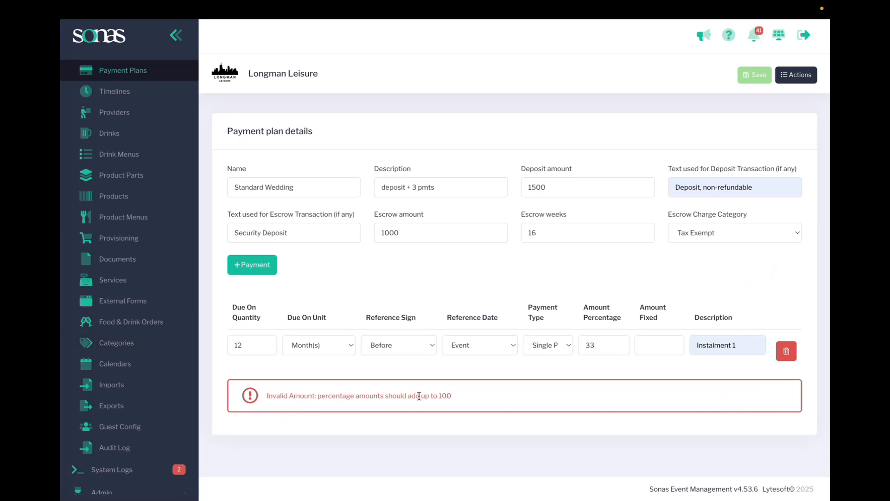
- Add a second payment to the plan, due 6 months before the event
click(253, 264)
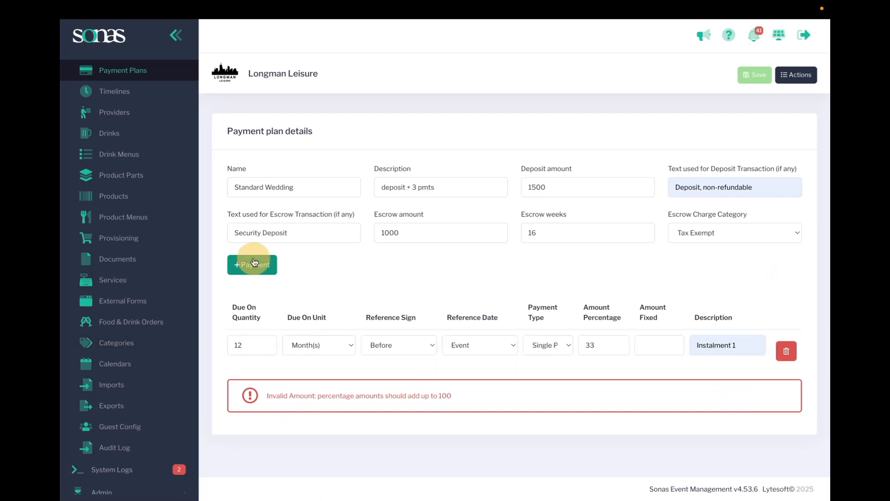
drag(249, 384, 230, 378)
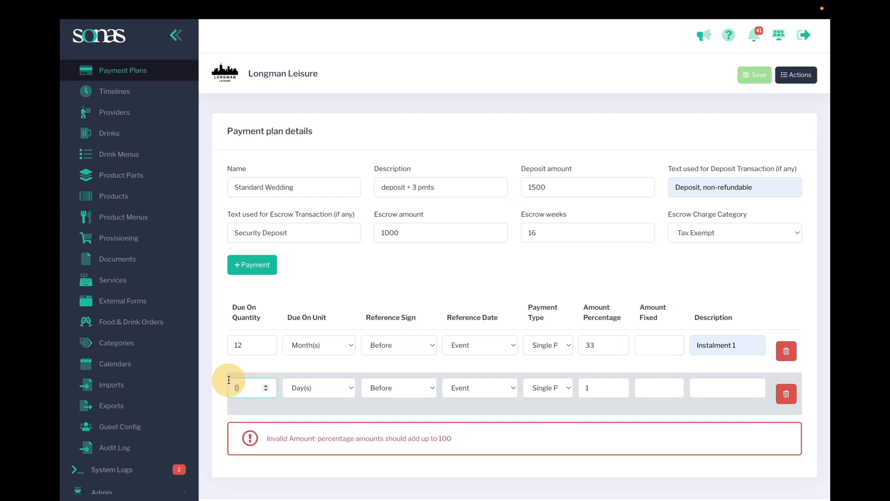
click(295, 385)
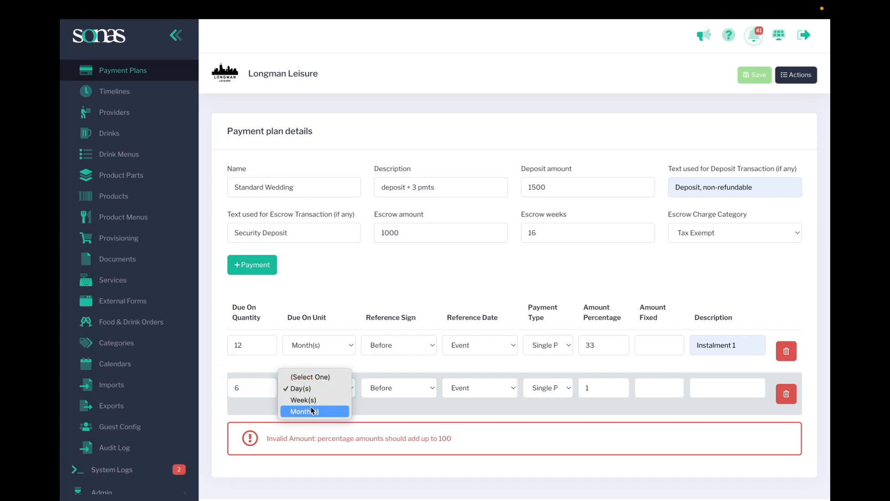
click(311, 403)
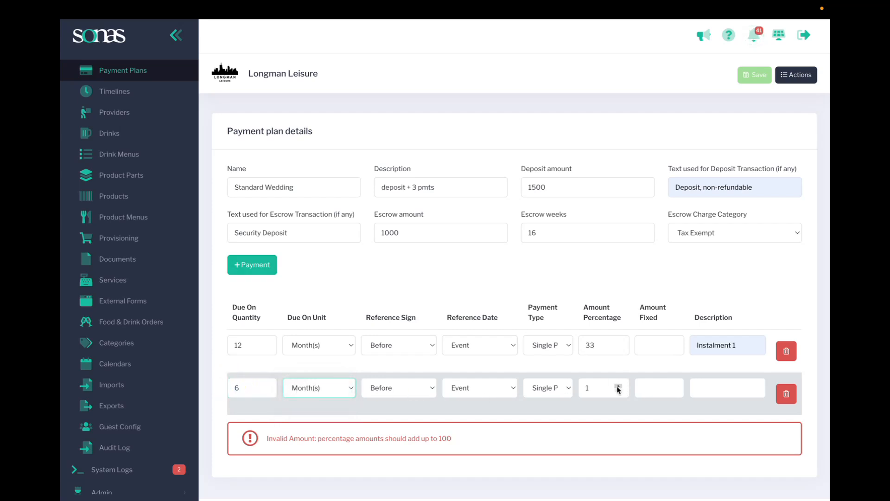
- Set the second payment's amount percentage to 33 and its description to "Instalment 2"
double_click(590, 387)
text(33)
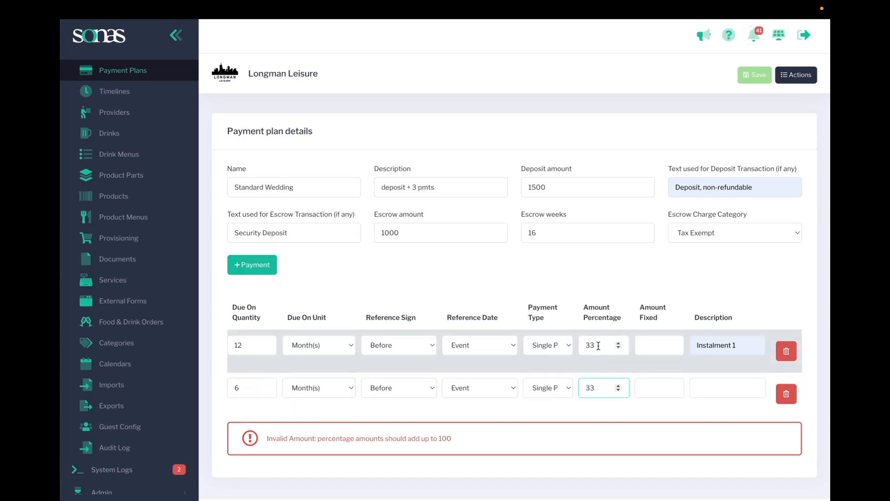
click(710, 388)
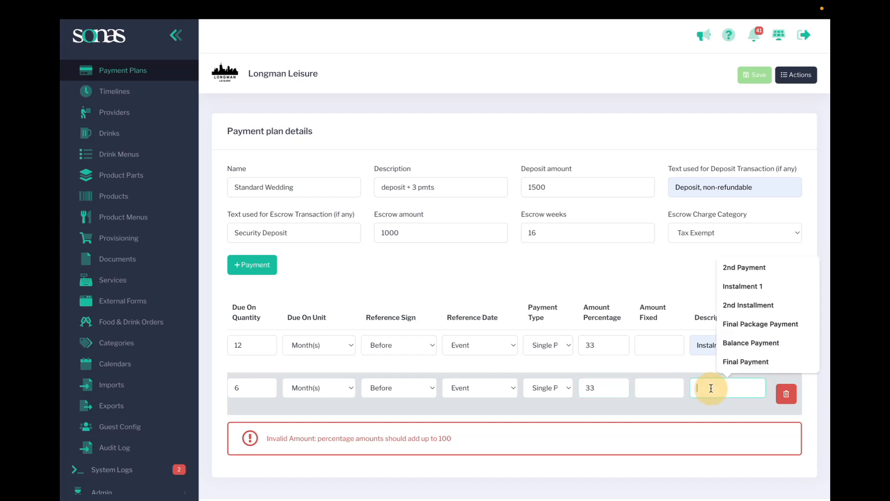
click(738, 286)
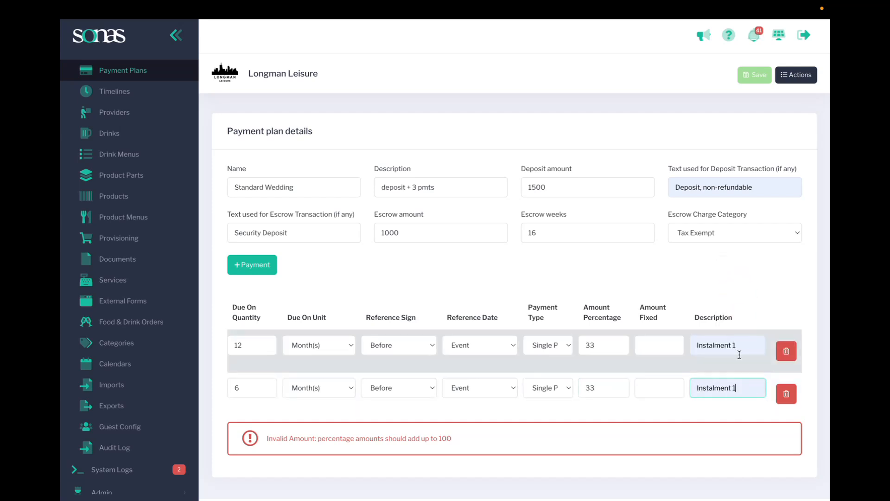
key(BackSpace)
text(2)
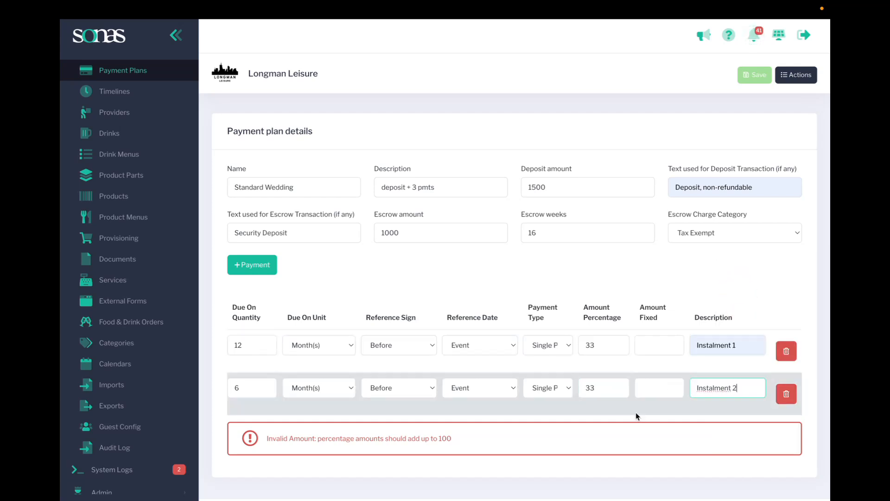
- Add a third payment to the plan, due 3 months before the event
click(252, 264)
click(243, 430)
drag(243, 430, 217, 429)
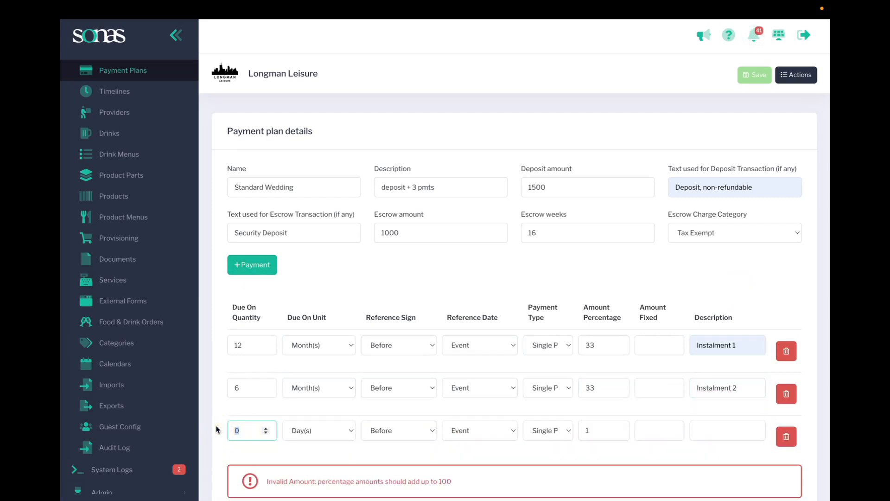
text(3)
click(307, 434)
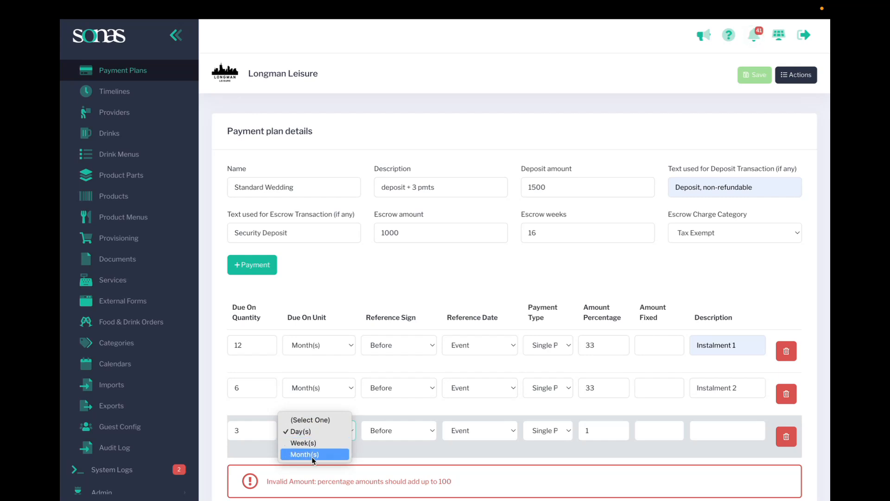
click(375, 438)
- Give the third payment an amount percentage of 34 and the description "Final Package Payment", and save the plan
click(589, 429)
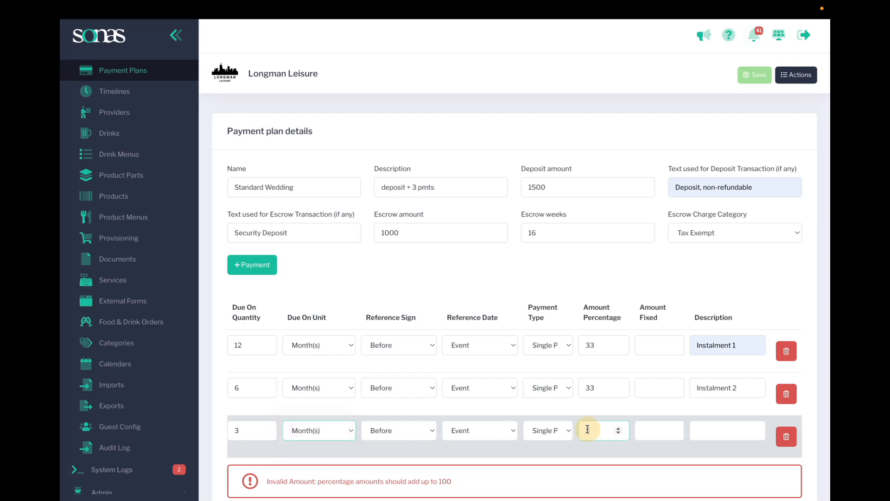
text(34)
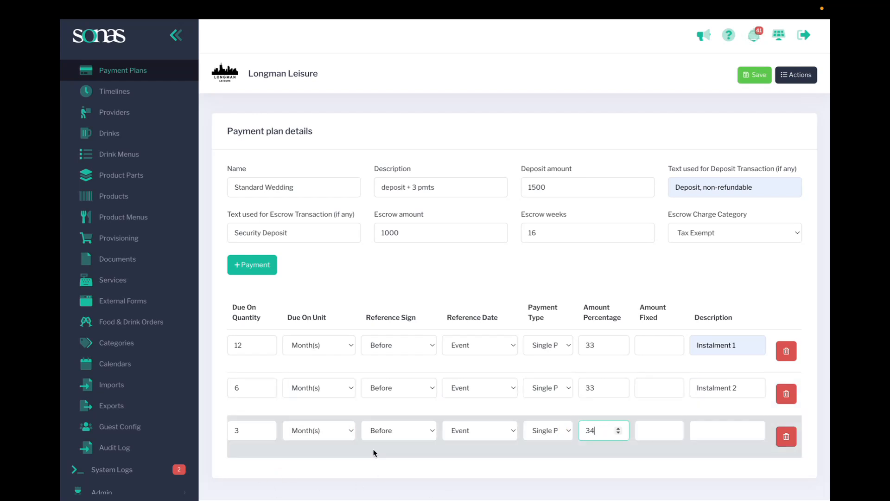
click(713, 430)
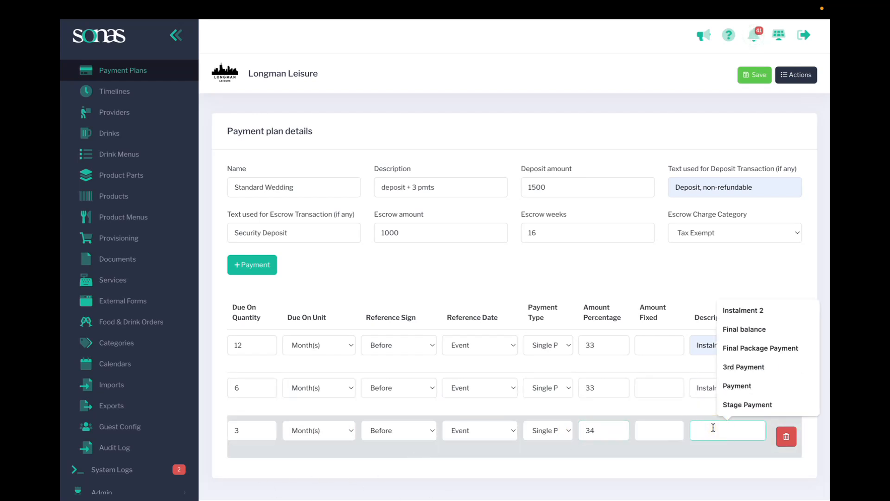
click(739, 347)
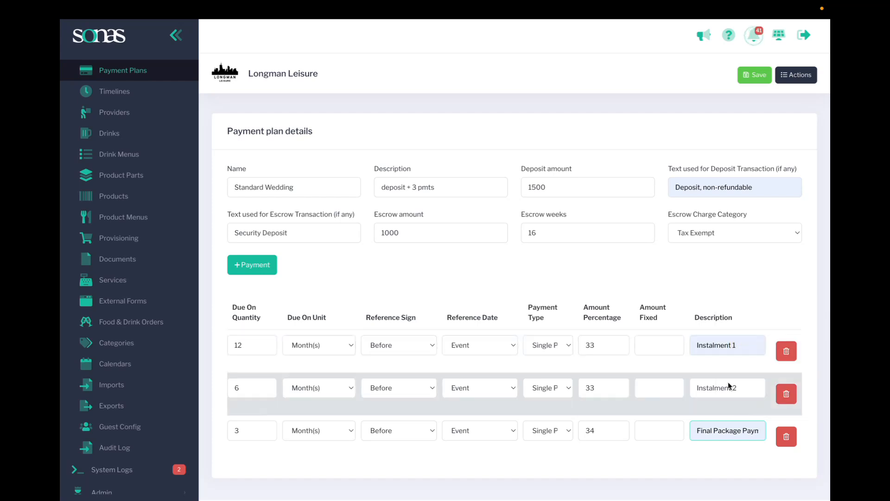
scroll(755, 430, right, 1)
scroll(755, 430, left, 1)
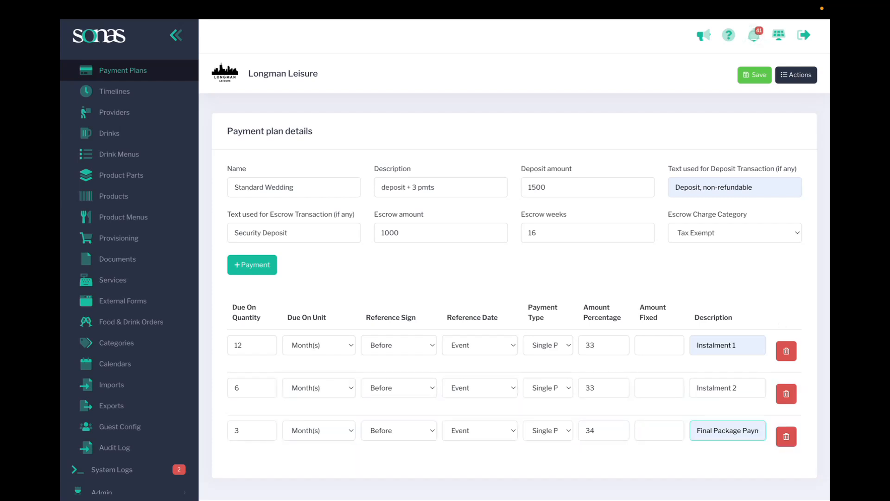
click(763, 77)
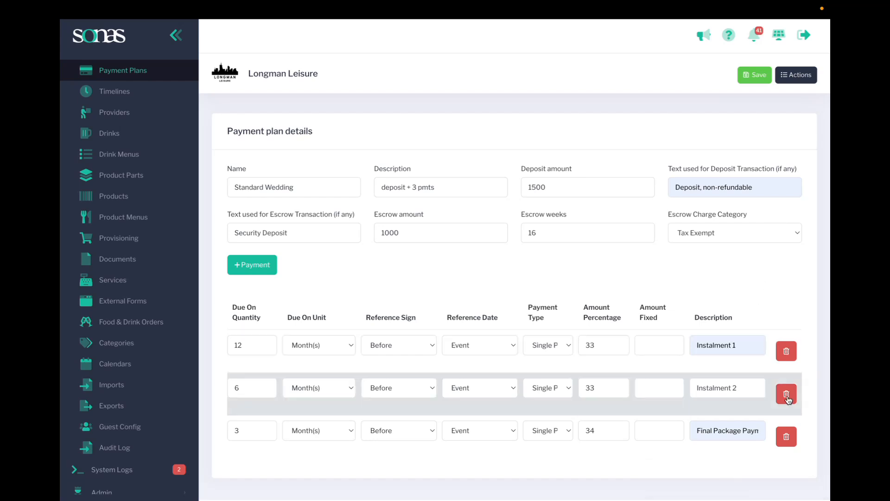
- Clear Instalment 1's amount percentage and give it a fixed amount of 2500 instead
drag(599, 343, 576, 341)
key(BackSpace)
click(657, 345)
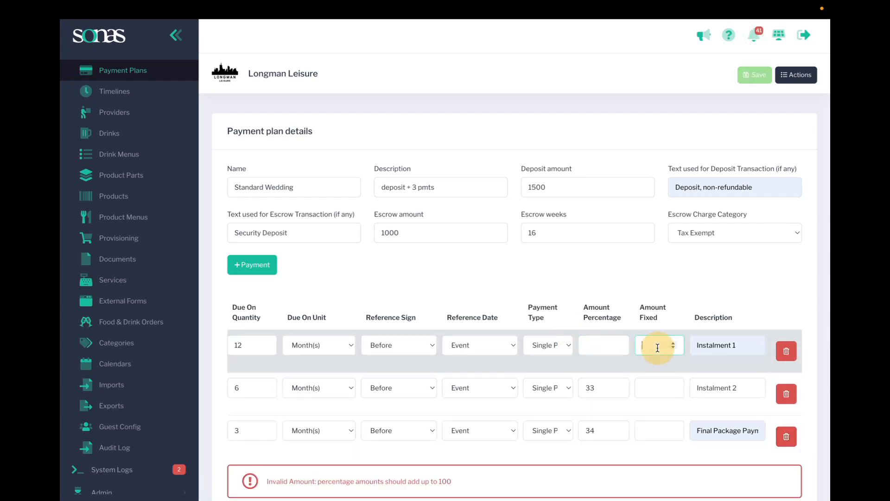
text(2)
- Try an amount percentage of 50 for Instalment 2 and the final package payment, followed by 0 for Instalment 2
drag(616, 387, 575, 388)
text(50)
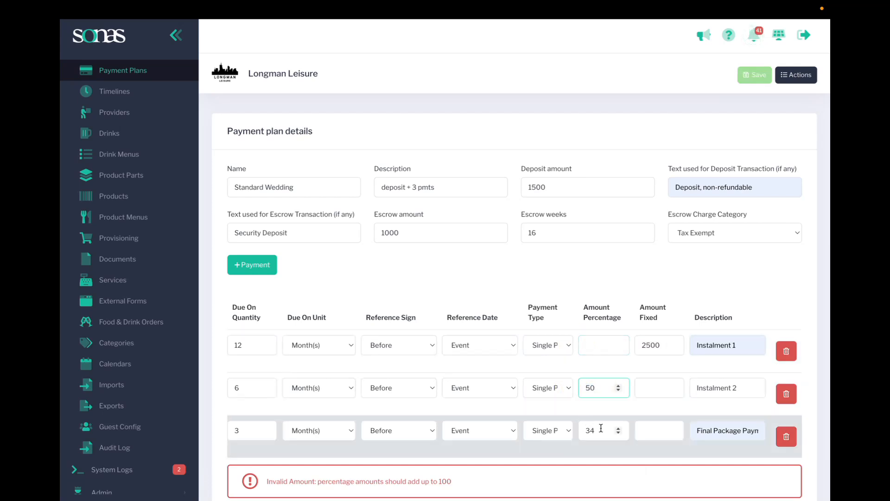
drag(601, 430, 582, 429)
text(50)
click(682, 271)
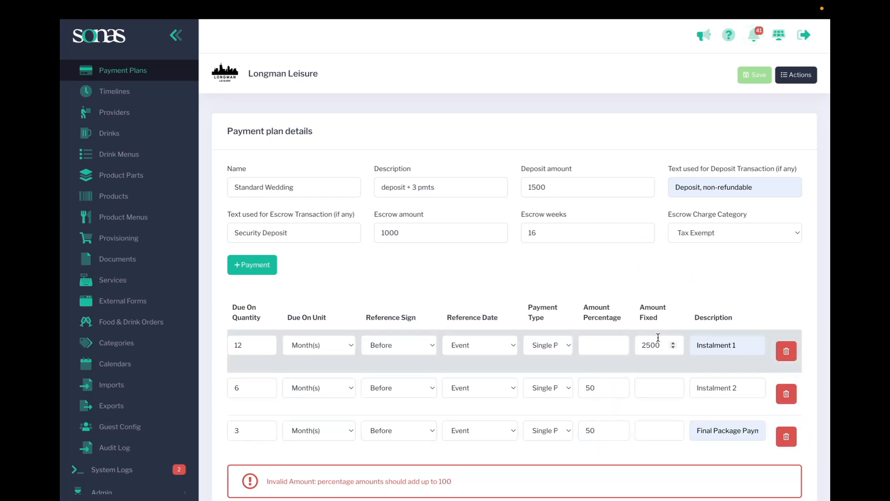
drag(605, 388, 569, 387)
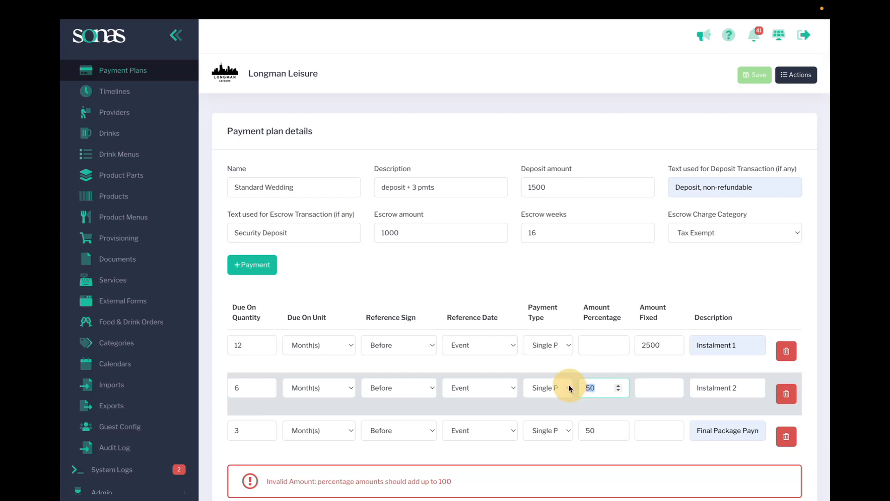
text(0)
- Leave the plan without saving the changes, return to the payment plans list and reopen the Standard Wedding plan
scroll(655, 383, left, 5)
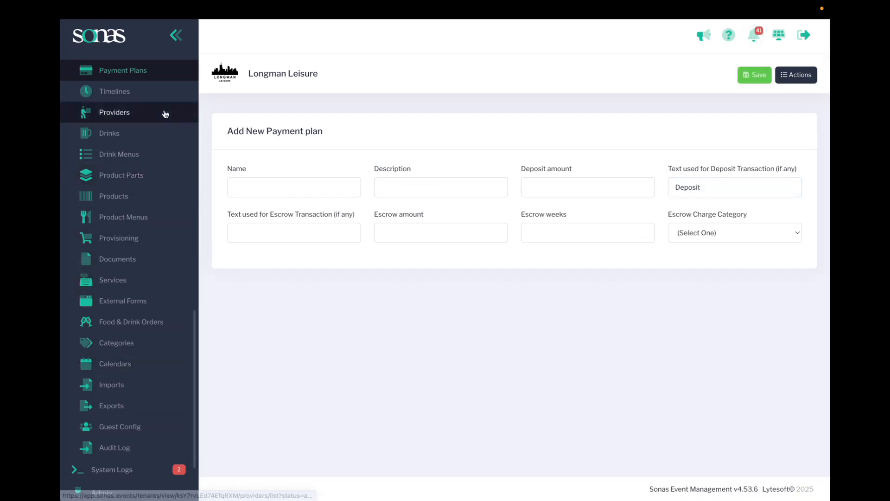
click(73, 53)
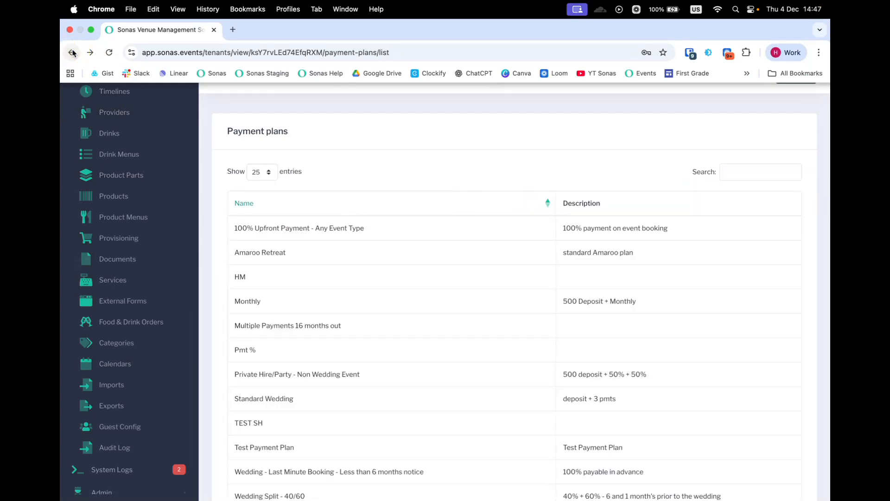
scroll(342, 371, down, 3)
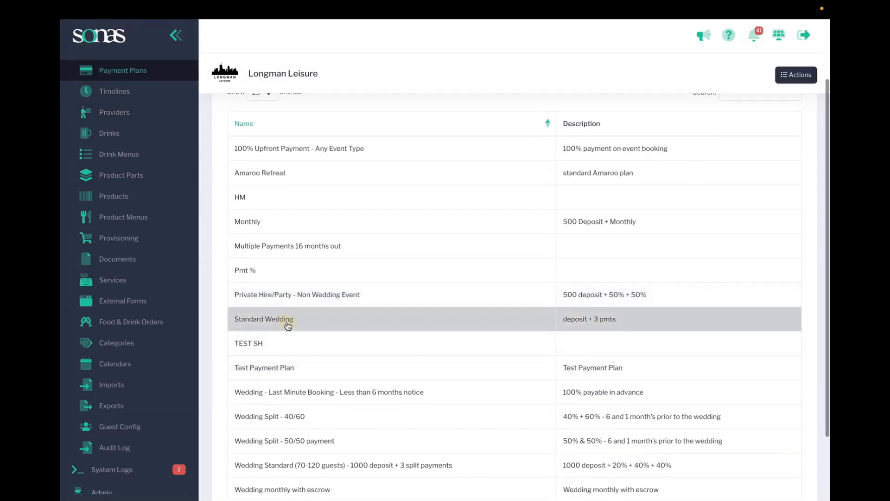
click(287, 325)
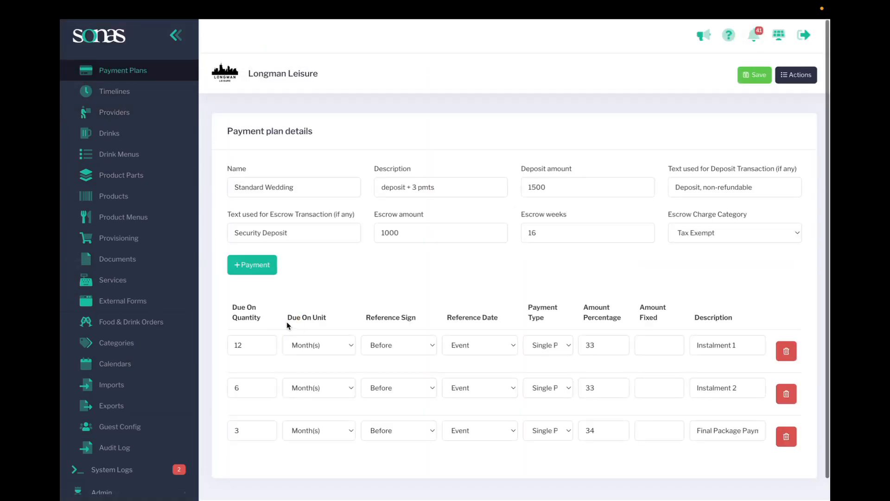
- Remove Instalment 2 from the plan and give Instalment 1 an amount percentage of 0 and a fixed amount of 2500
click(787, 392)
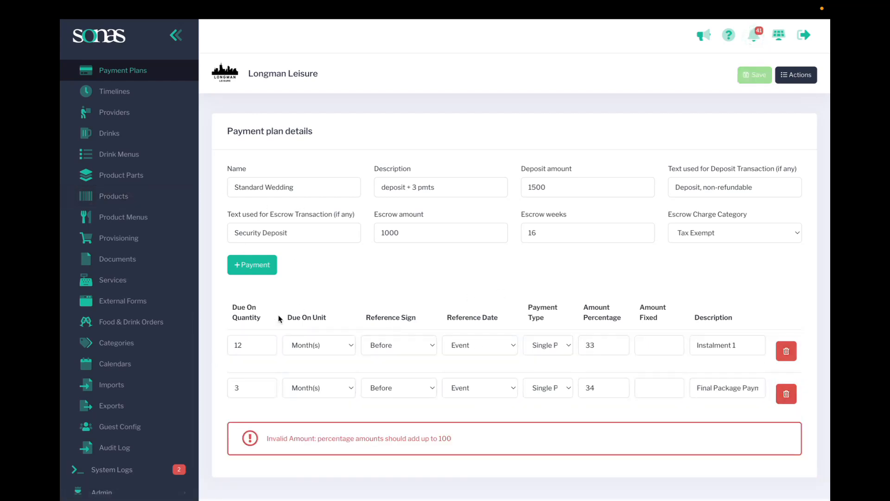
double_click(598, 347)
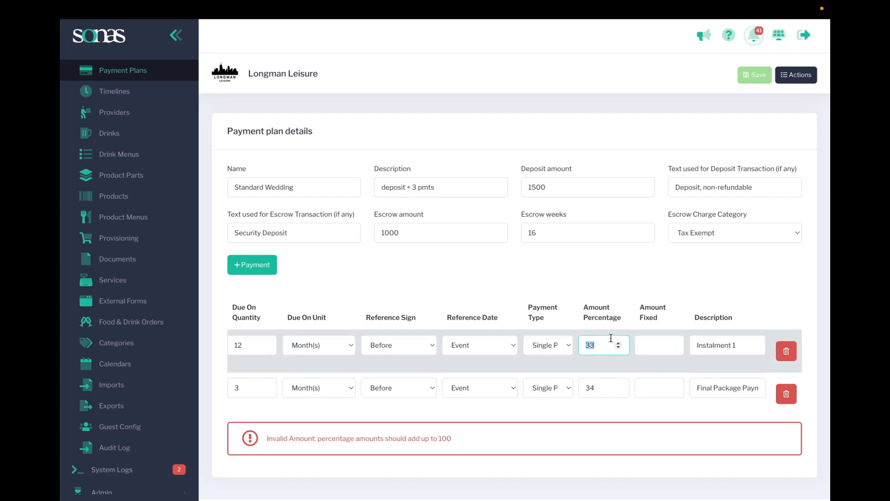
text(0)
click(662, 341)
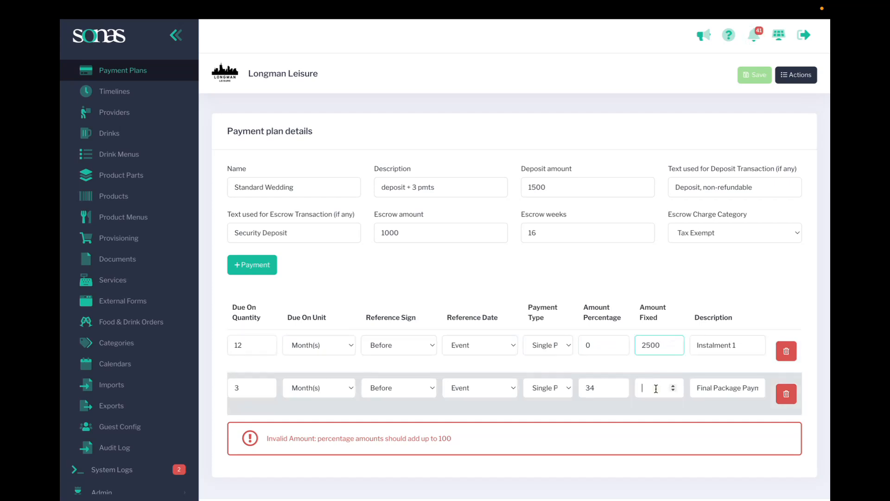
- Set the final package payment's amount percentage to 0 and its fixed amount to 2500
click(589, 392)
drag(589, 392, 573, 389)
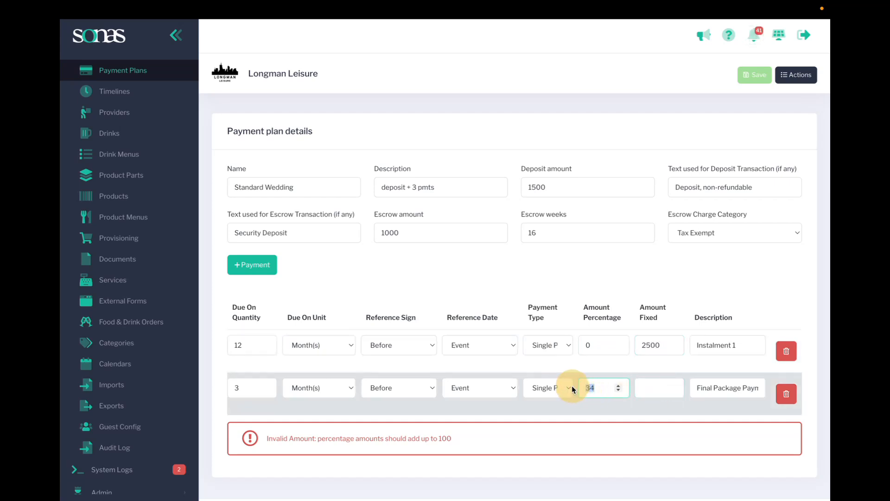
click(640, 388)
text(2500)
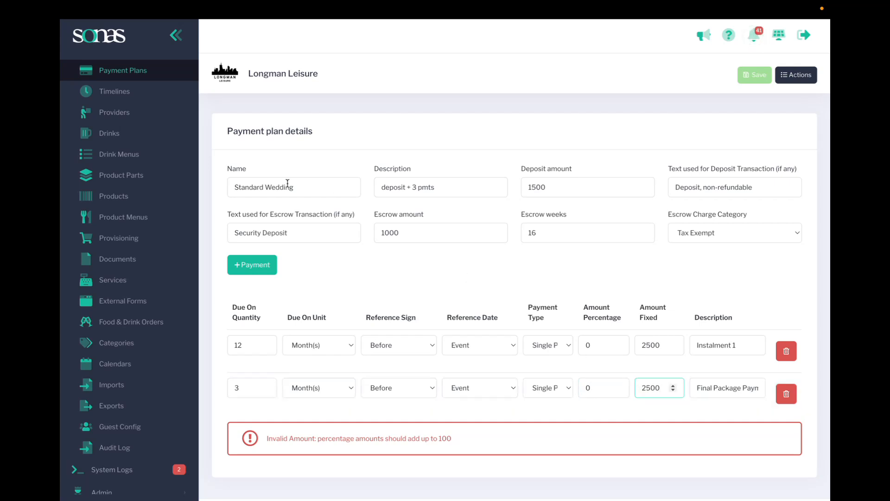
- Add a payment due 7 days before the event with an amount percentage of 100
click(248, 266)
click(254, 429)
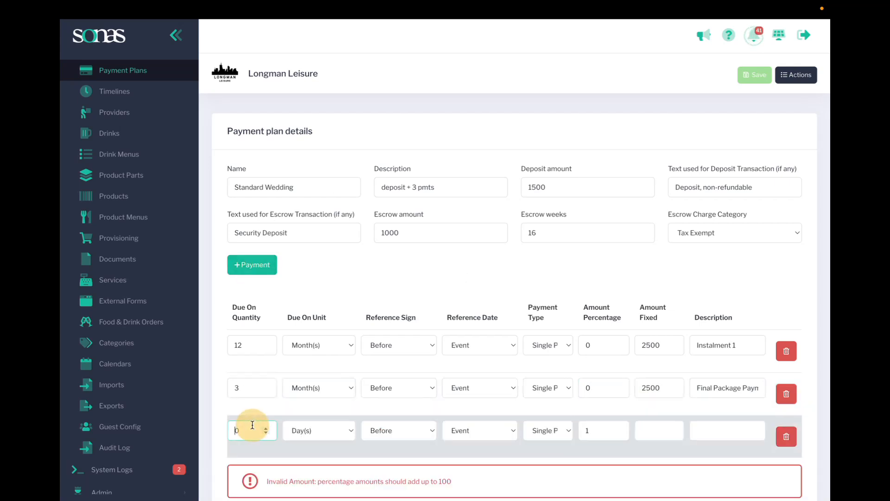
drag(244, 430, 214, 420)
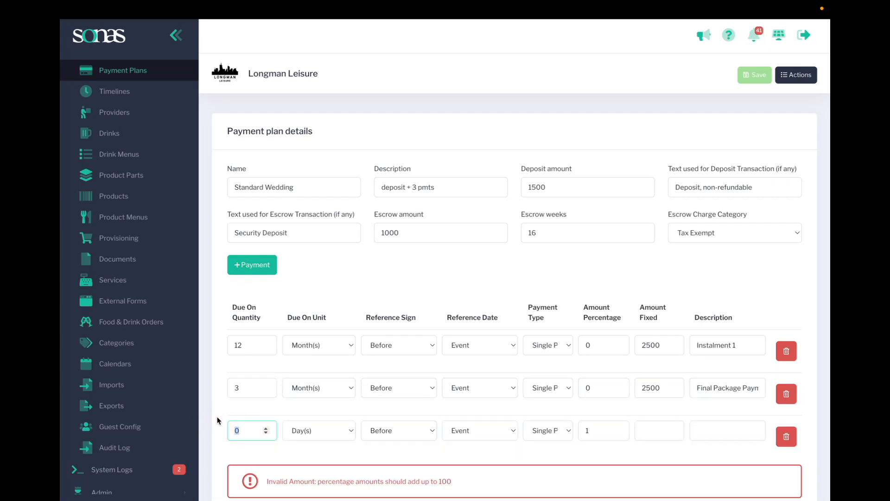
drag(616, 427, 578, 424)
text(100)
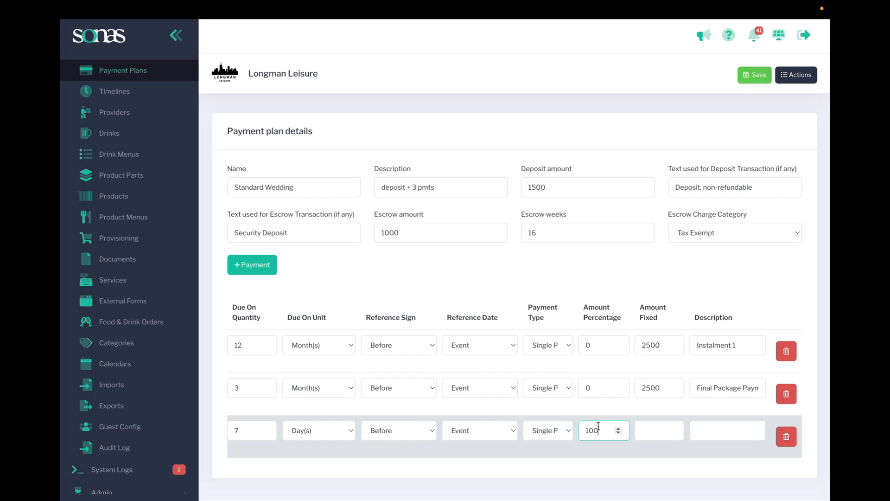
- Move the description "Final Package Payment" from the second payment to the newly added third payment
click(699, 405)
click(728, 434)
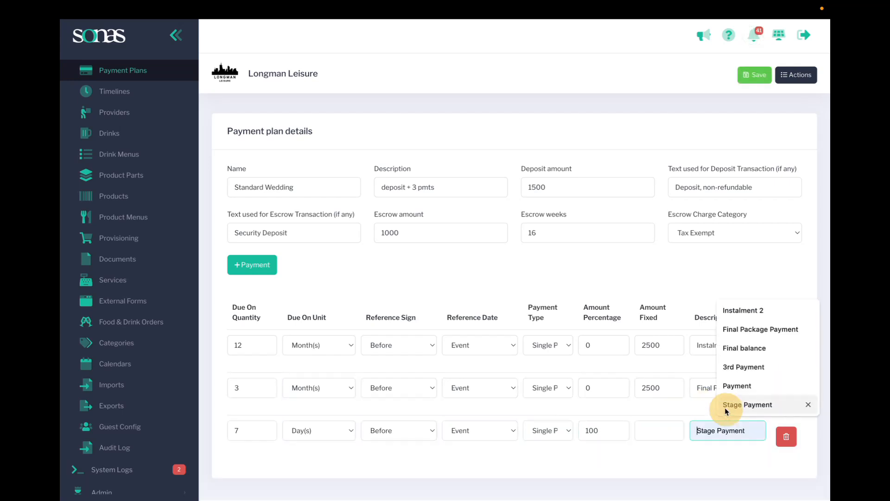
click(698, 387)
drag(697, 387, 789, 384)
key(super+c)
key(BackSpace)
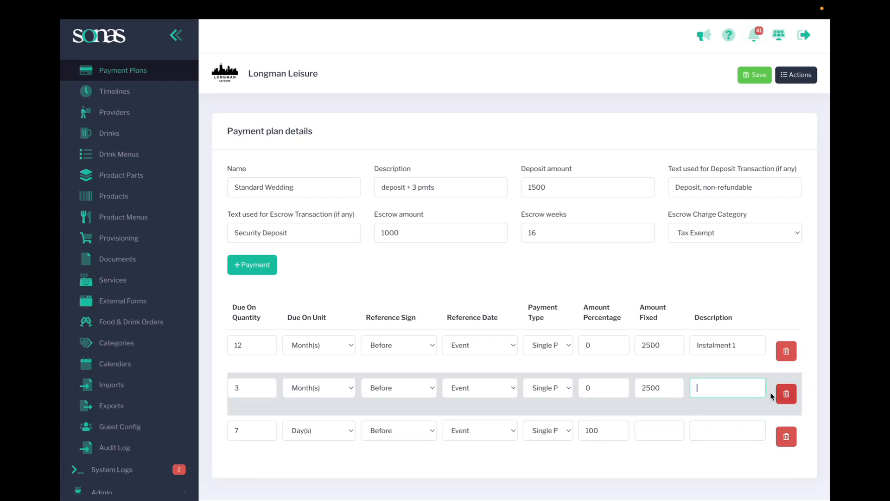
click(728, 430)
click(702, 387)
click(702, 432)
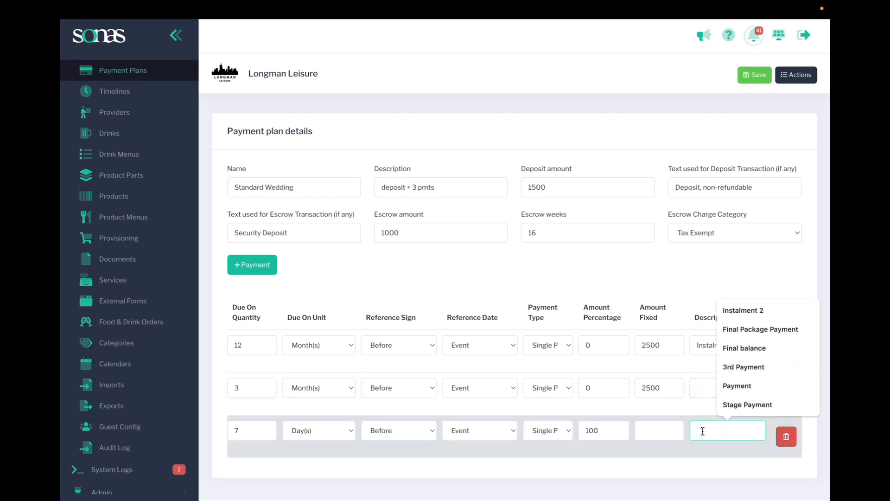
key(super+v)
- Describe the second payment as "2nd Instalment"
click(720, 388)
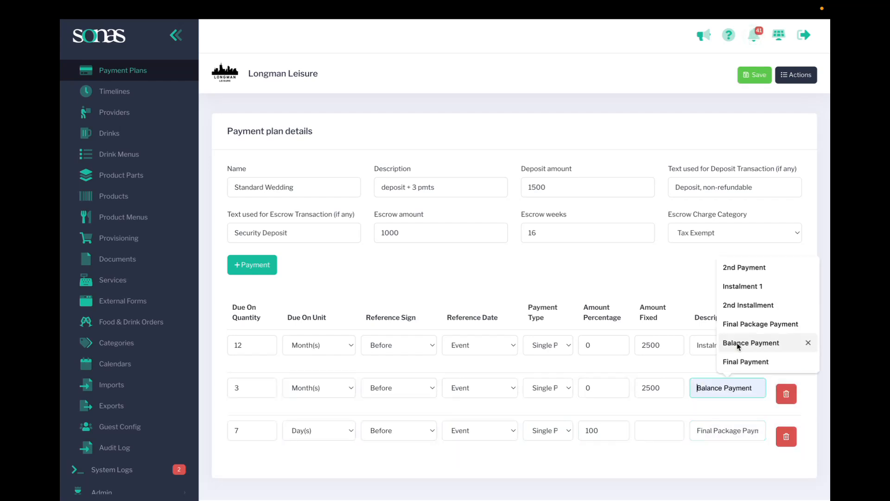
click(735, 305)
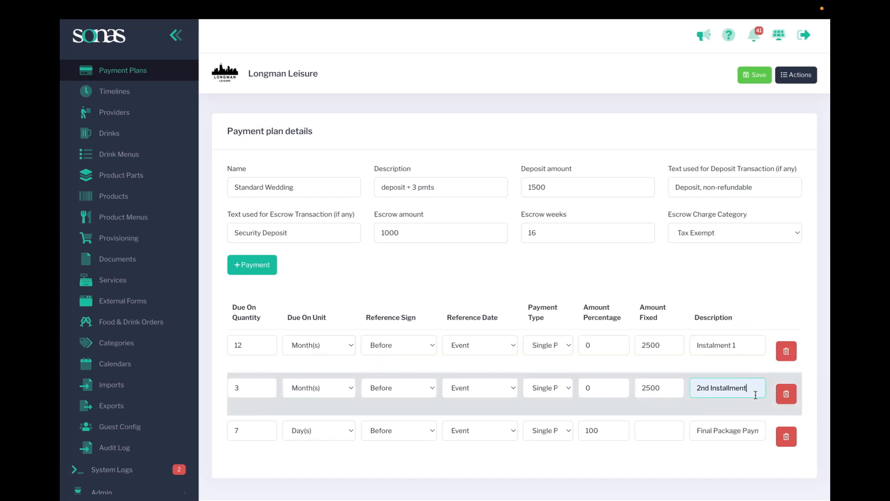
click(727, 388)
key(BackSpace)
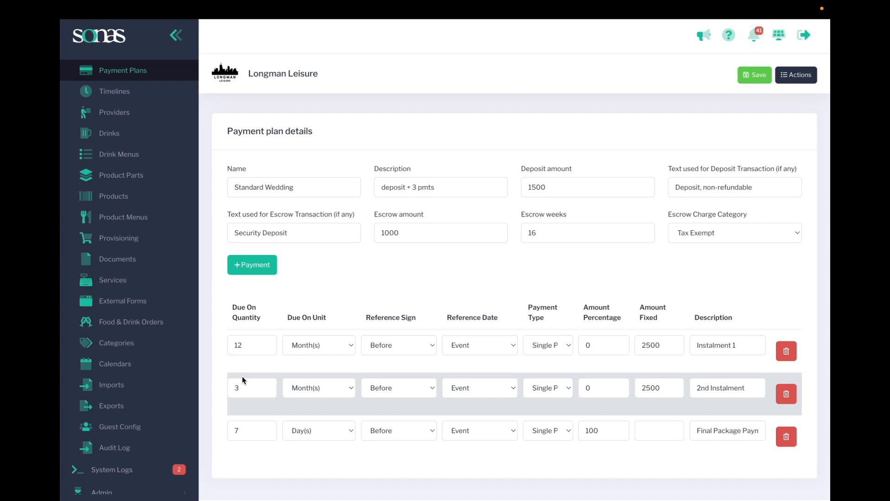
- Delete the second and third payments, and make Instalment 1 due 3 months before the event with the Monthly payment type
click(786, 436)
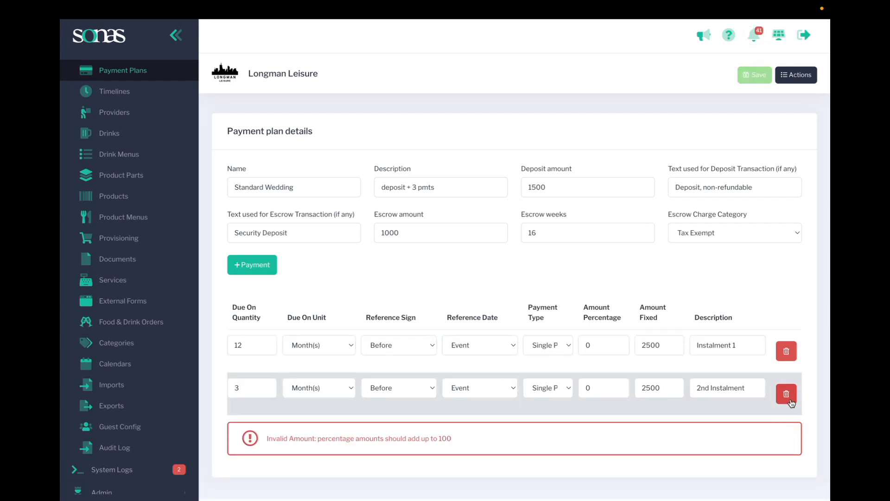
click(787, 393)
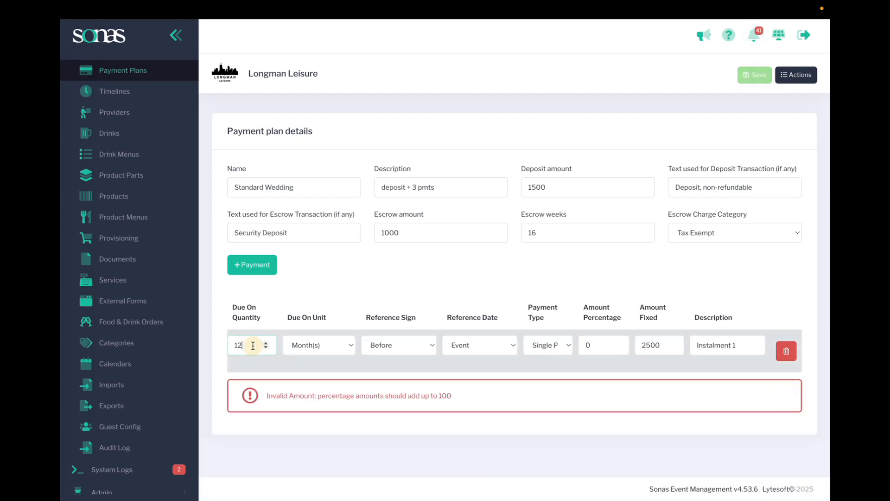
drag(252, 346, 206, 346)
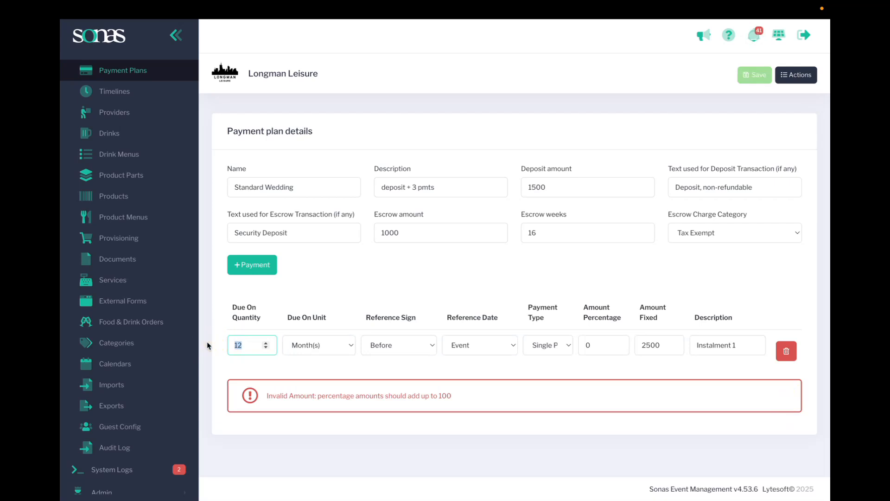
text(3)
click(550, 350)
click(550, 356)
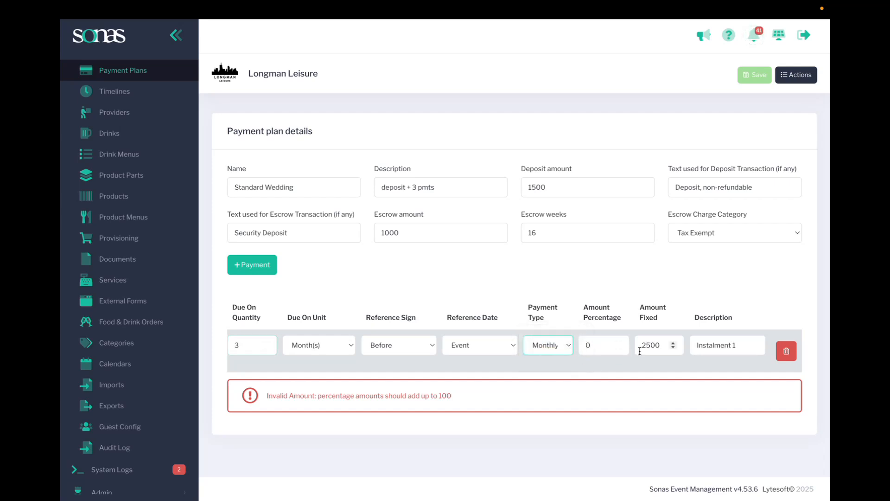
- Clear the remaining payment's fixed amount and set its amount percentage to 100
double_click(652, 351)
key(BackSpace)
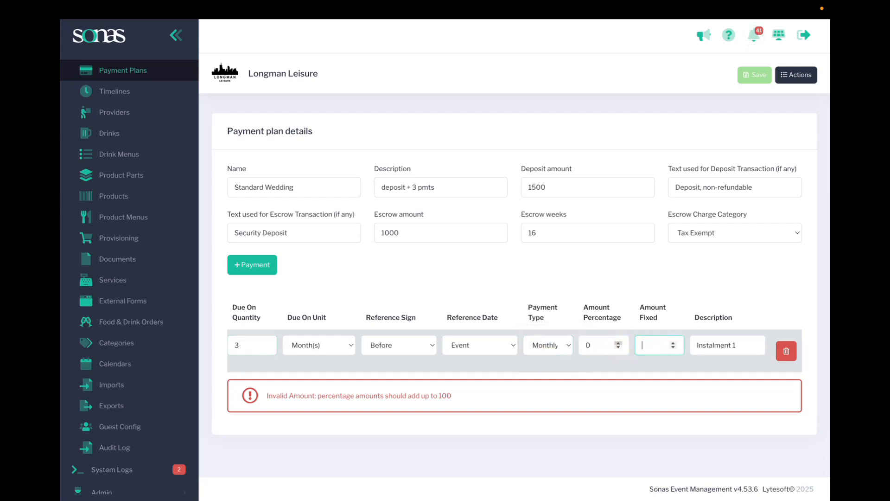
double_click(591, 345)
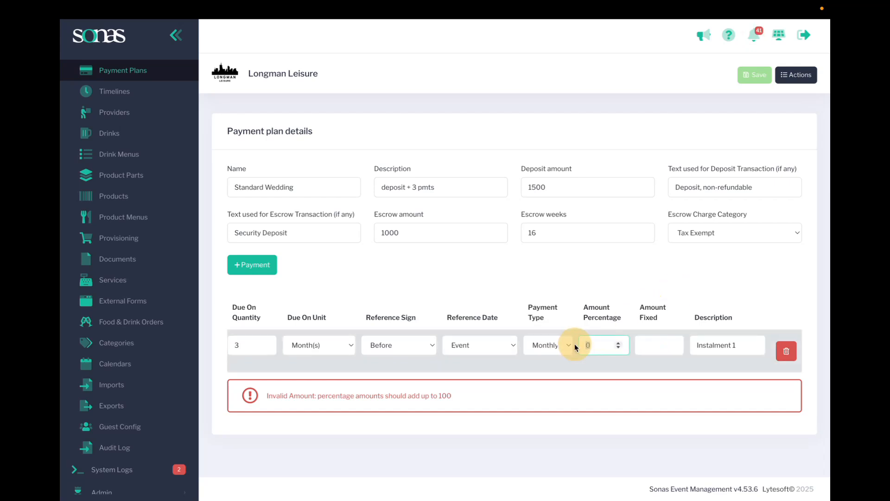
text(100)
click(597, 239)
click(584, 271)
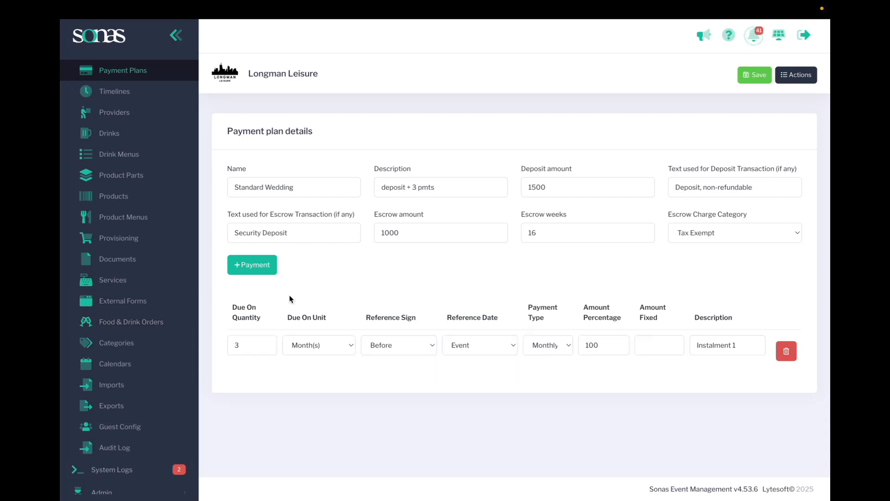
- Replace the remaining payment's description with "Monthly Instalment"
drag(748, 343, 655, 342)
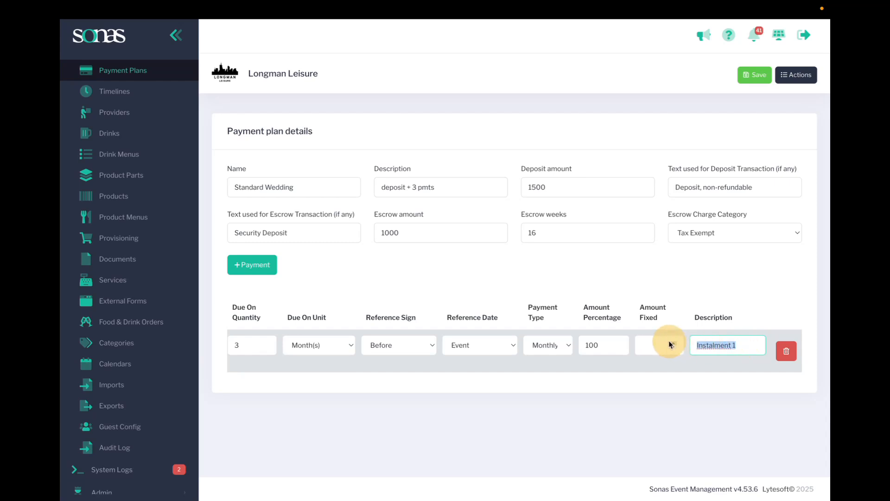
key(BackSpace)
text(monthly)
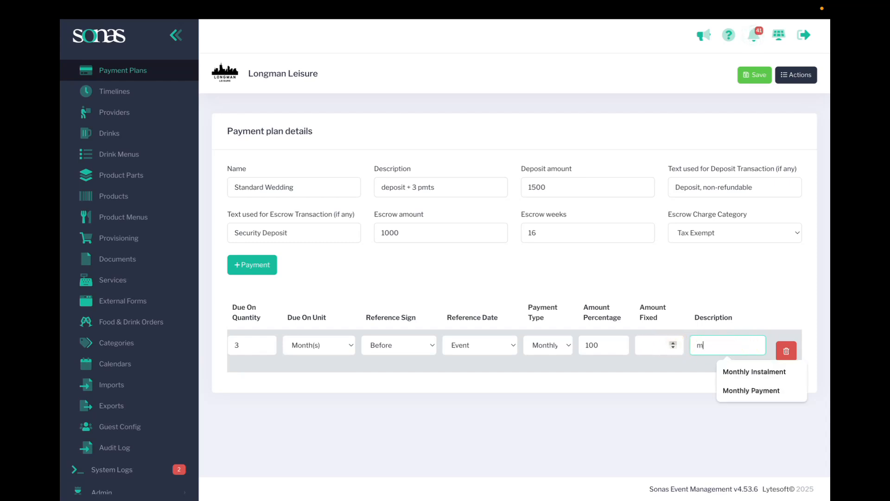
click(742, 371)
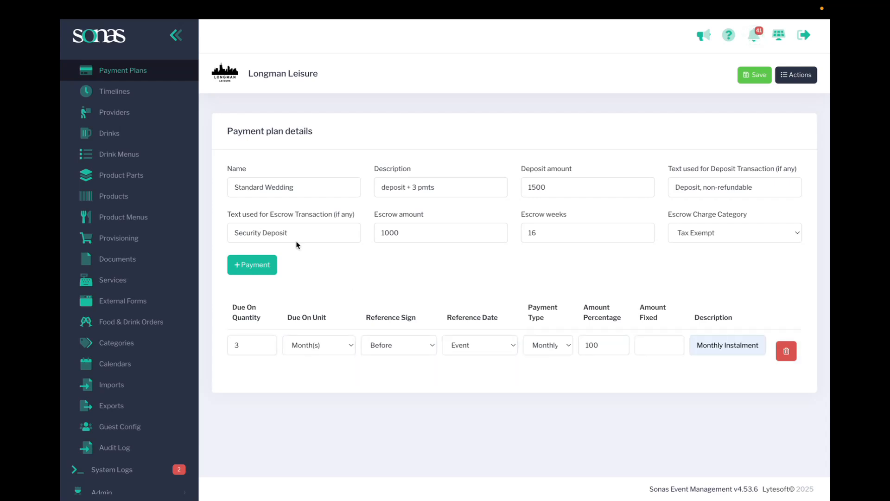
- Open the transactions of the confirmed Dry Hire Wedding dated 26/12/2025 from the list of events
scroll(111, 141, up, 8)
click(106, 146)
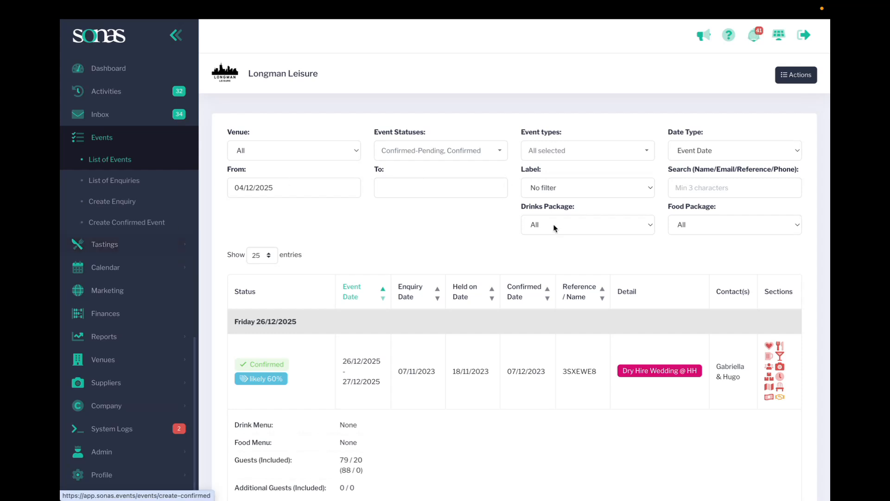
scroll(483, 374, down, 6)
scroll(703, 267, up, 3)
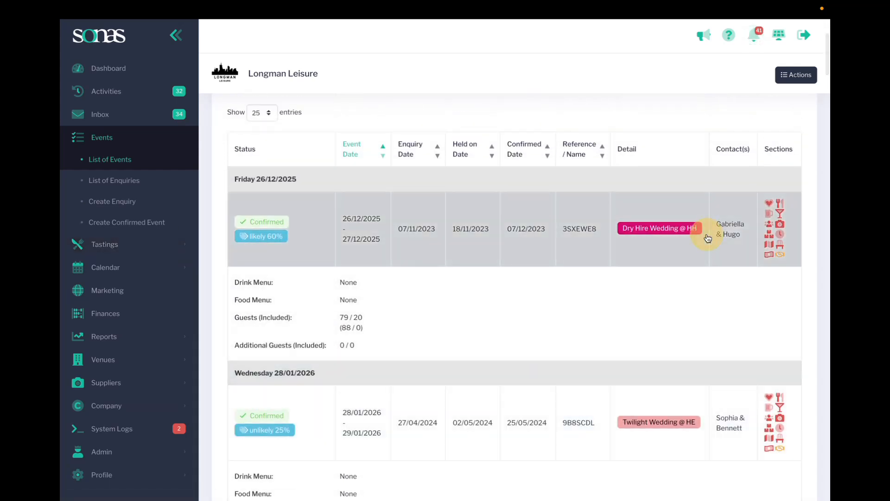
click(703, 231)
click(122, 198)
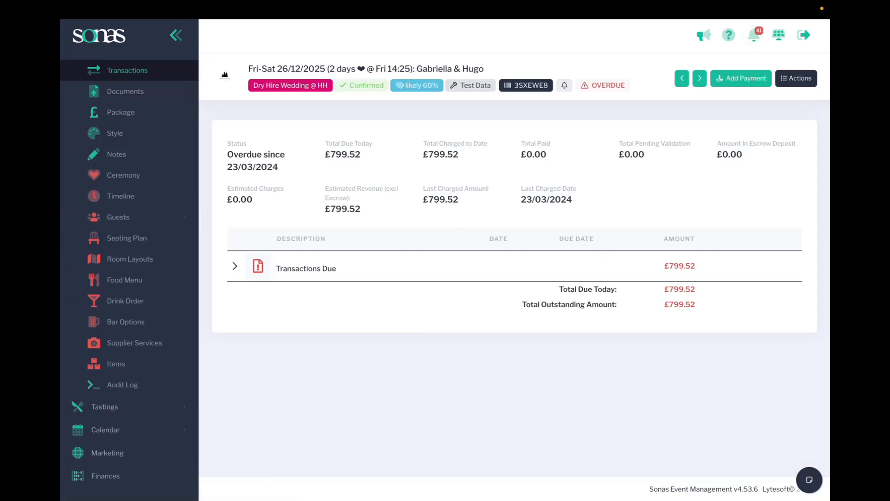
- Start changing the event's payment plan and set deposit generation to Yes
click(793, 80)
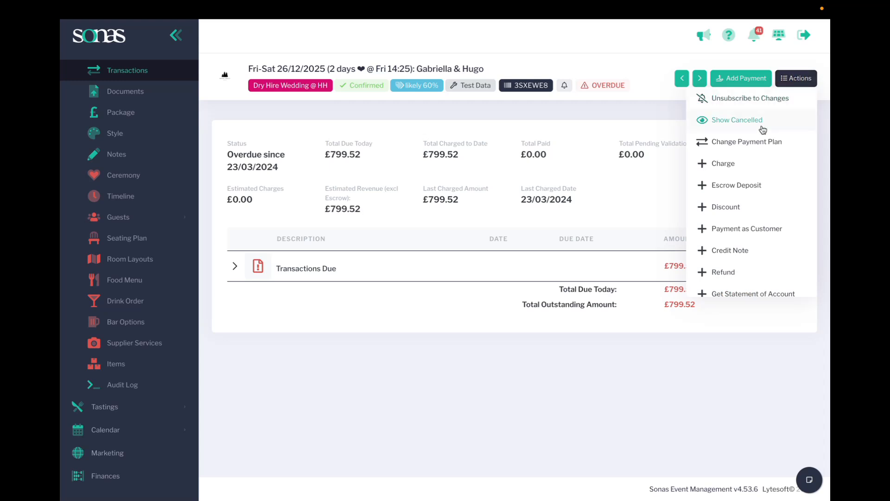
click(748, 142)
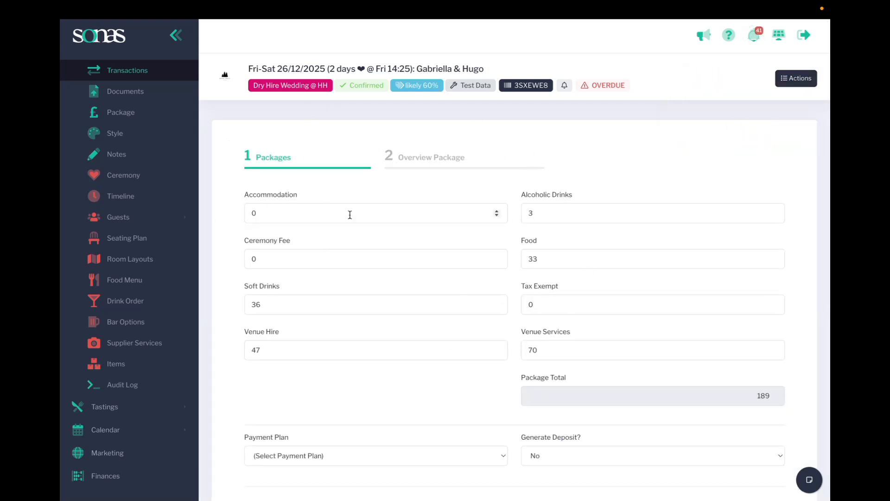
scroll(550, 353, down, 3)
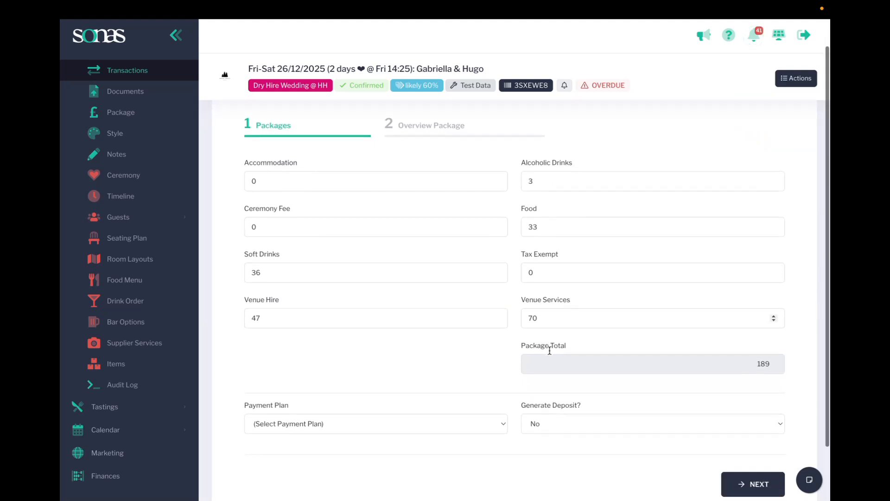
click(371, 363)
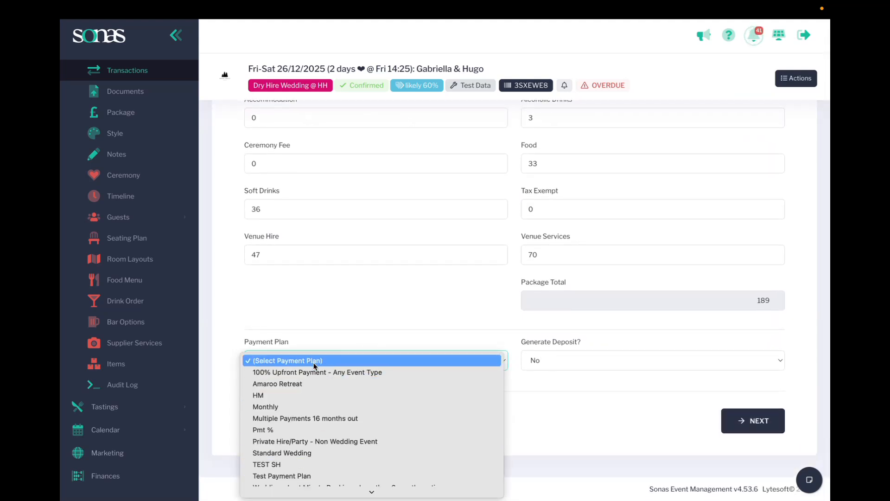
click(494, 369)
click(566, 360)
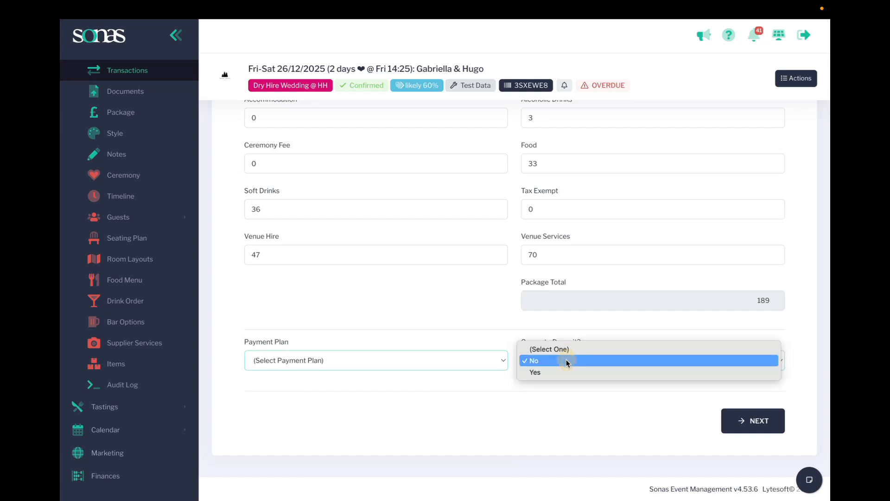
click(561, 373)
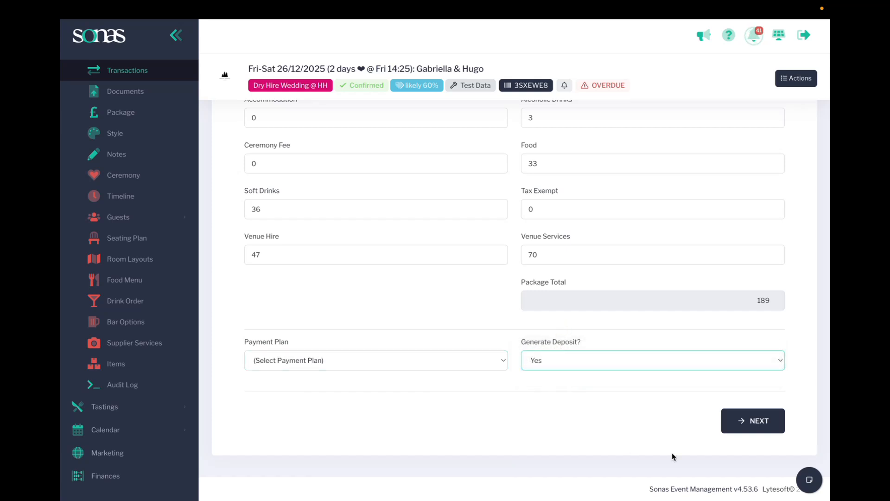
click(758, 420)
- Select Standard Wedding as the event's payment plan and continue to the package overview
click(337, 361)
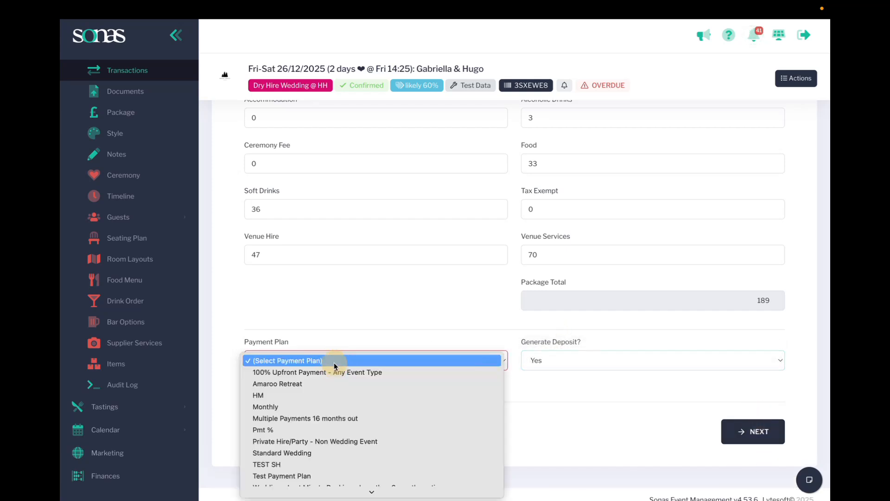
click(324, 420)
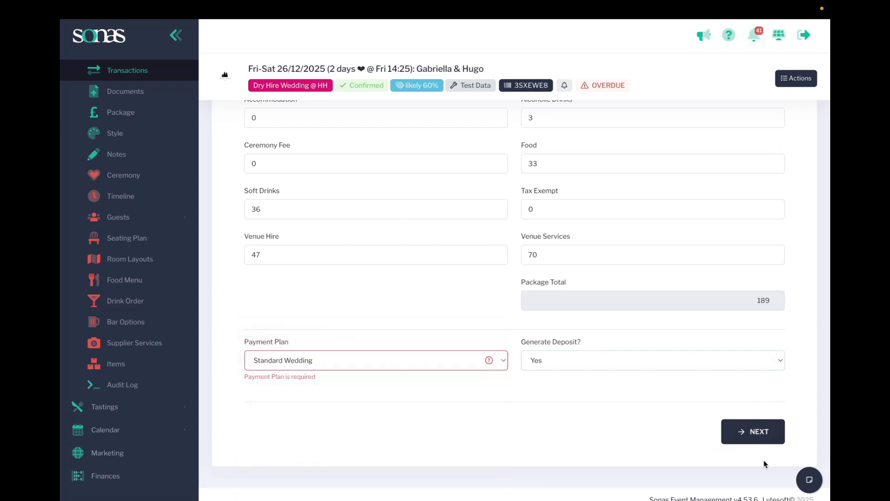
click(756, 428)
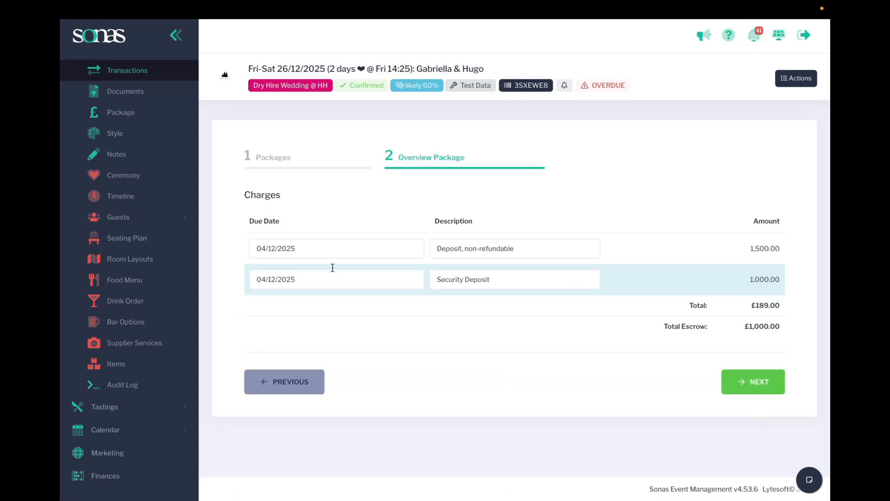